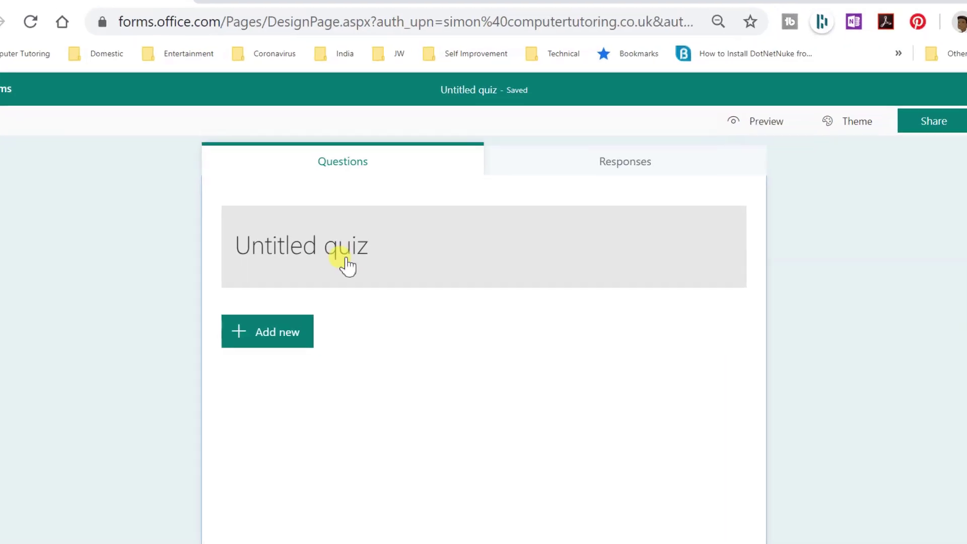
# Replace the untitled quiz's title with "The Craziest Animals"
pyautogui.click(343, 264)
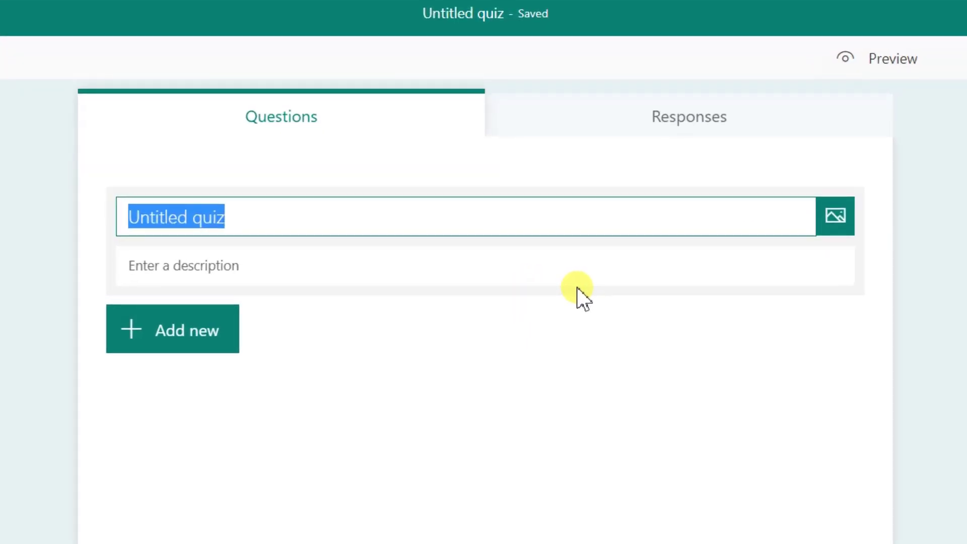
pyautogui.write('C')
pyautogui.press('BackSpace')
pyautogui.write('The ')
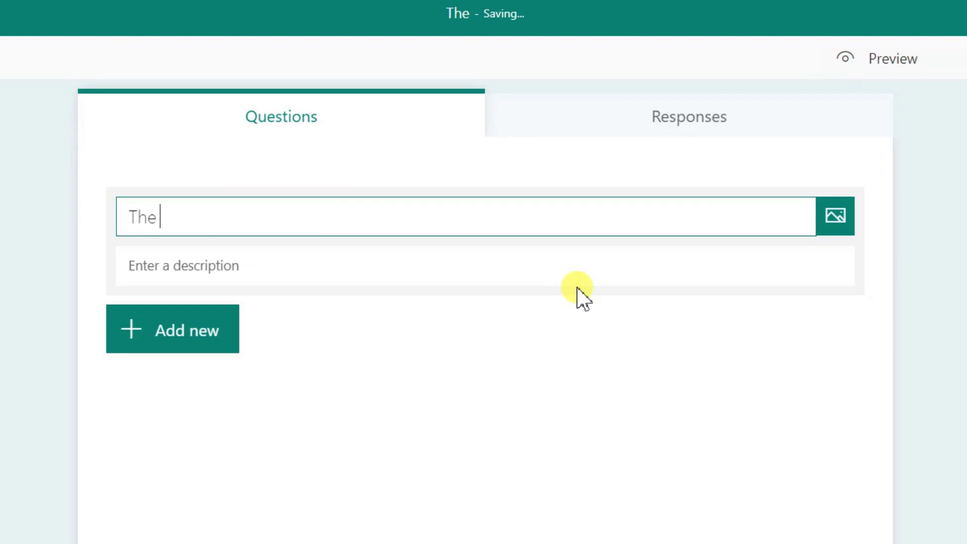
pyautogui.write('Craziest')
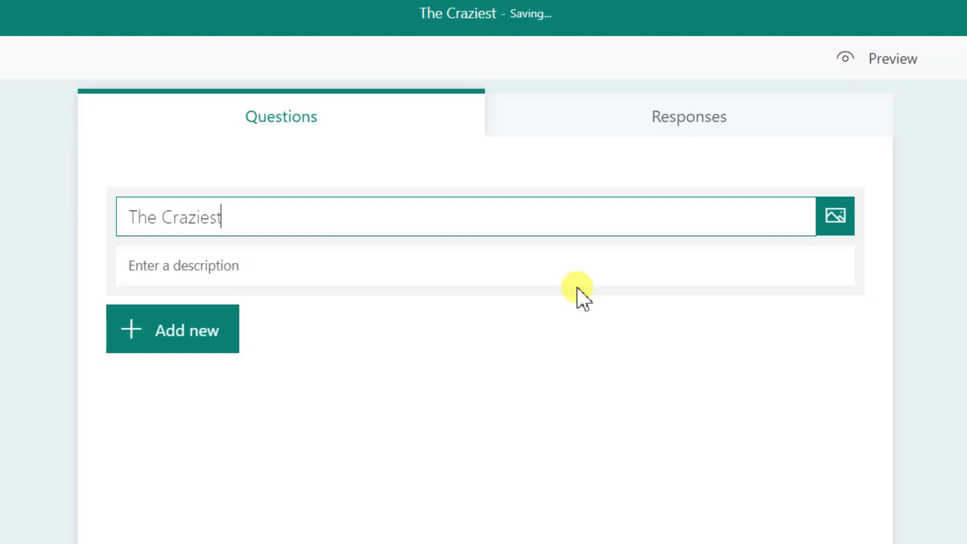
pyautogui.write(' Animals')
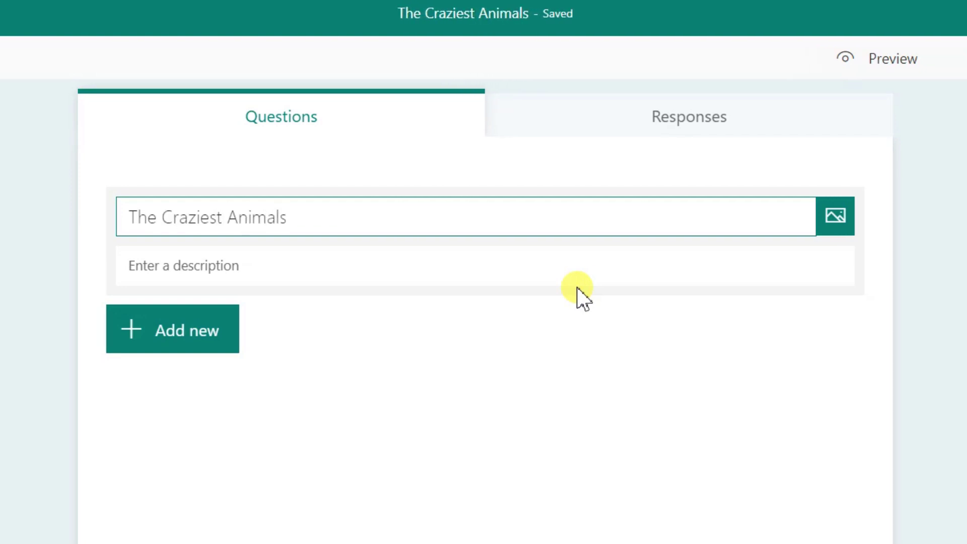
# Enter "Here is a little old quiz about crazy animals" as the quiz description
pyautogui.click(238, 268)
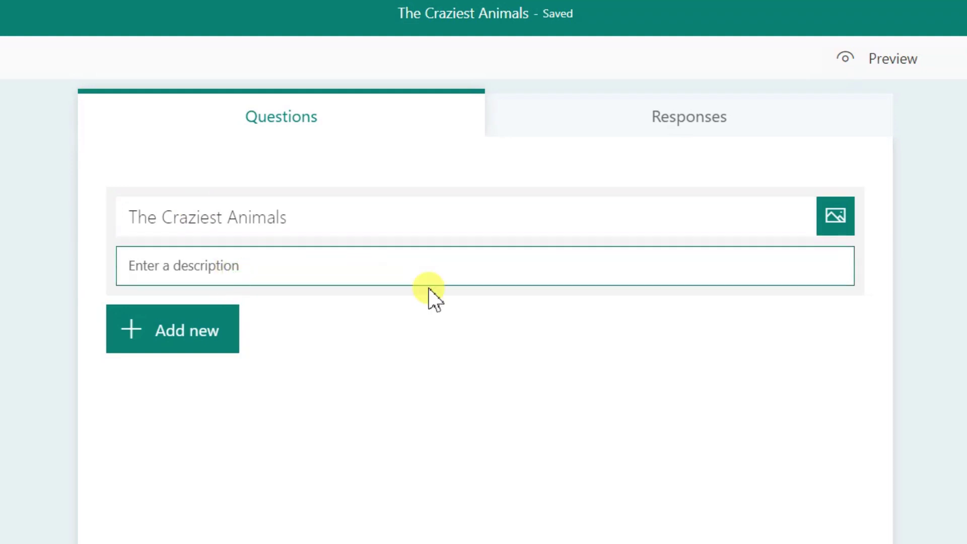
pyautogui.write('Here is a little old')
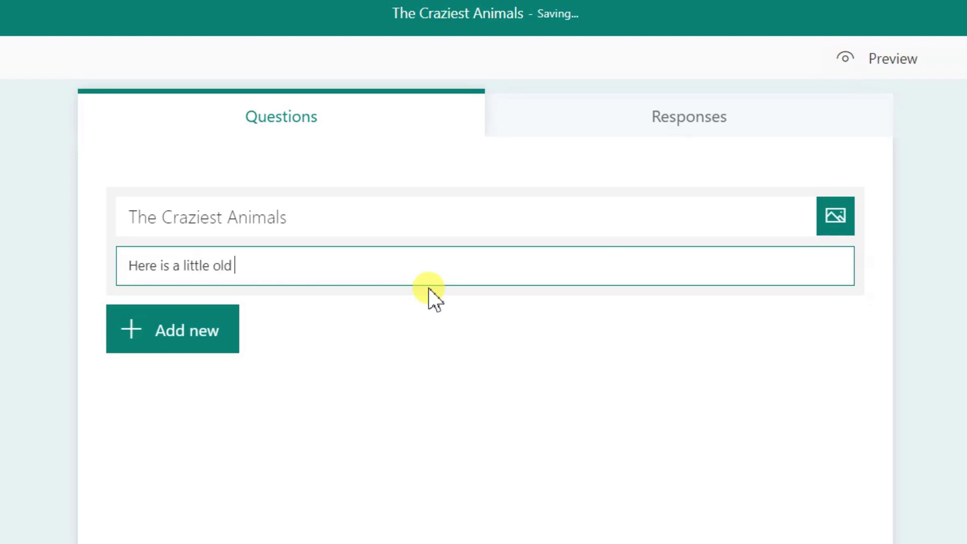
pyautogui.write(' quiz about')
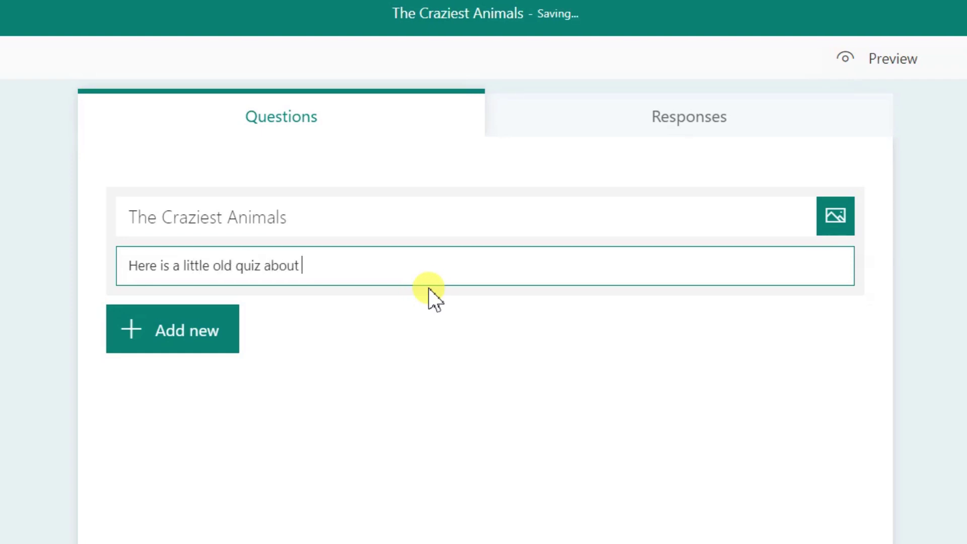
pyautogui.write(' q')
pyautogui.press('BackSpace')
pyautogui.write('crazy anima')
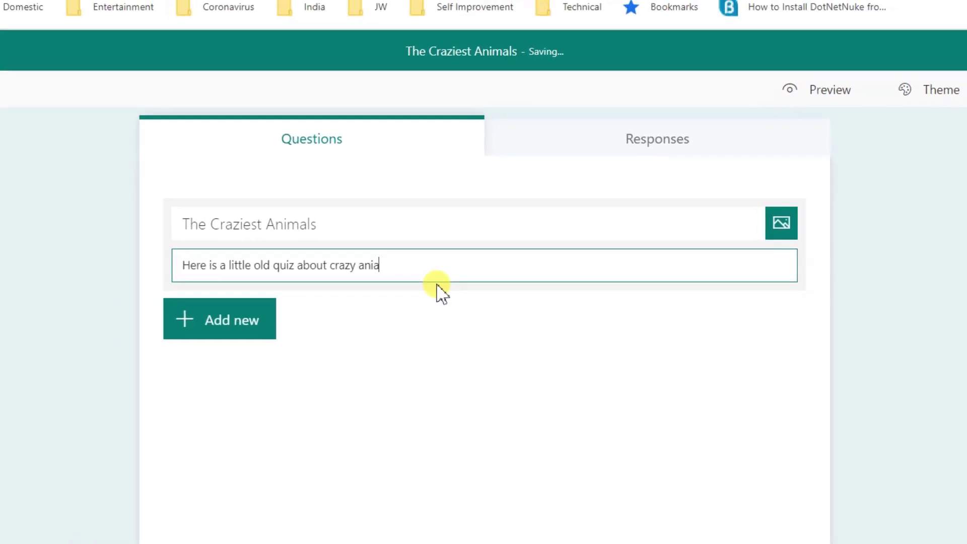
pyautogui.write('ls')
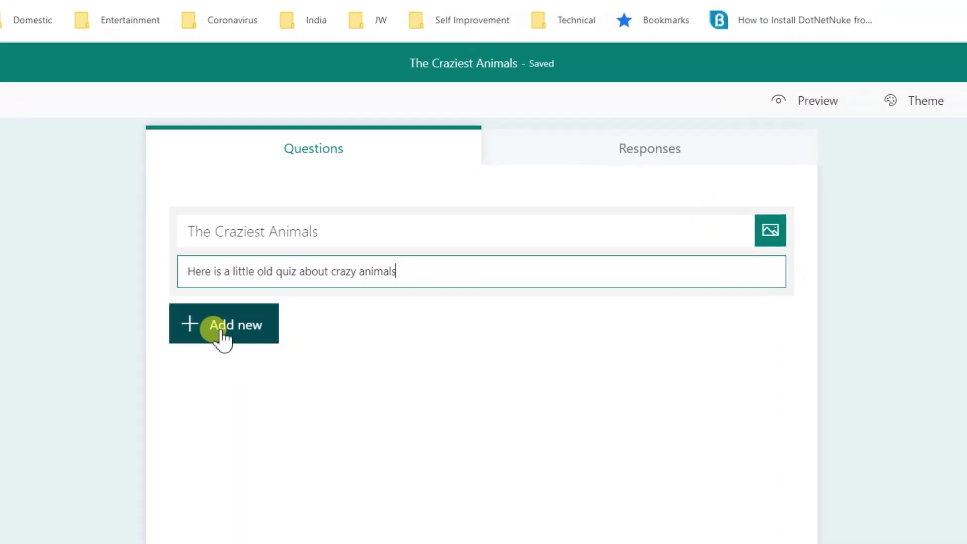
# Add a multiple-choice question with the text "What breed of dog is this?"
pyautogui.click(267, 311)
pyautogui.click(215, 332)
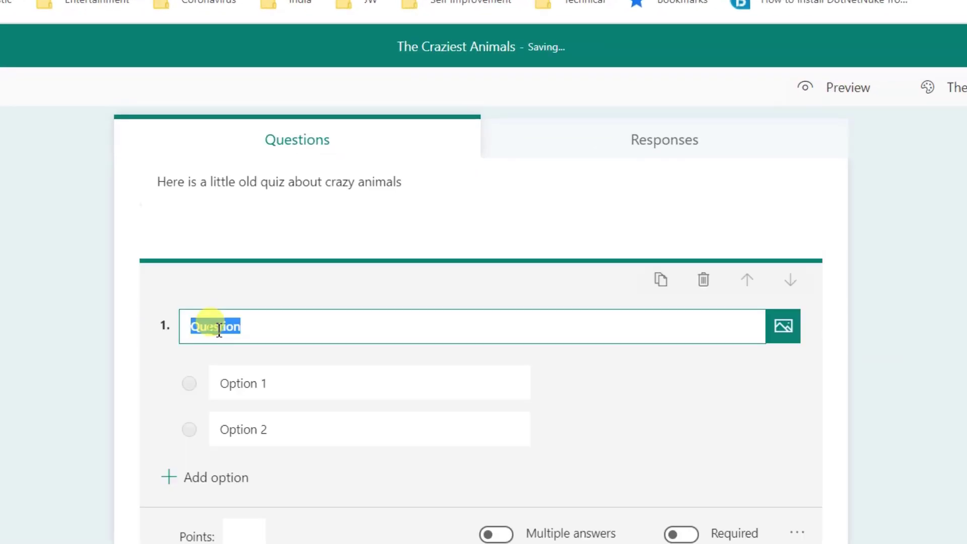
pyautogui.write('Wh')
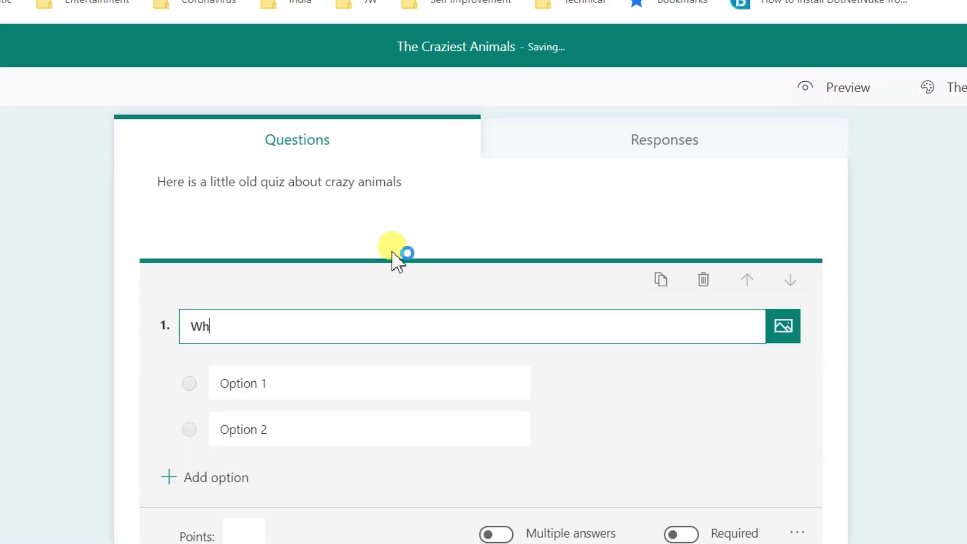
pyautogui.write('at breed of do')
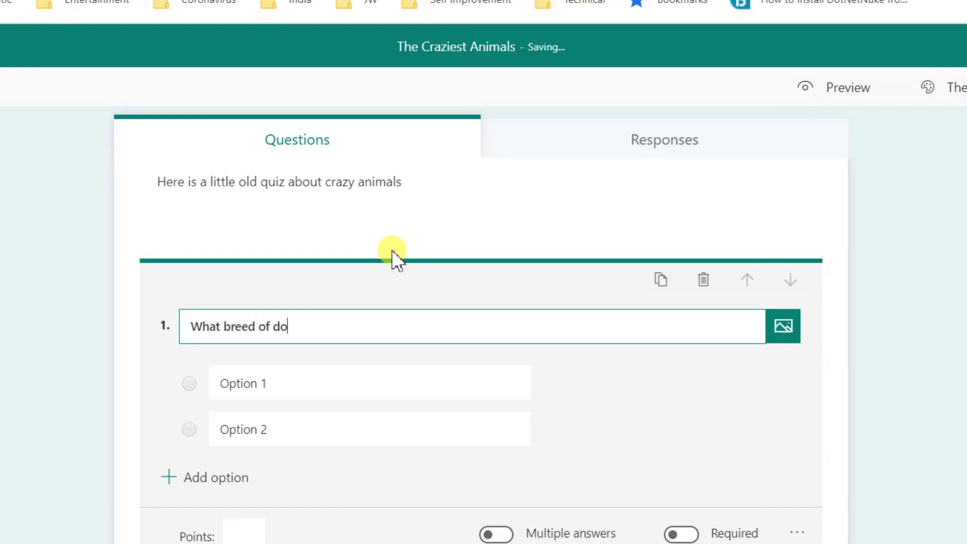
pyautogui.write('g is this?')
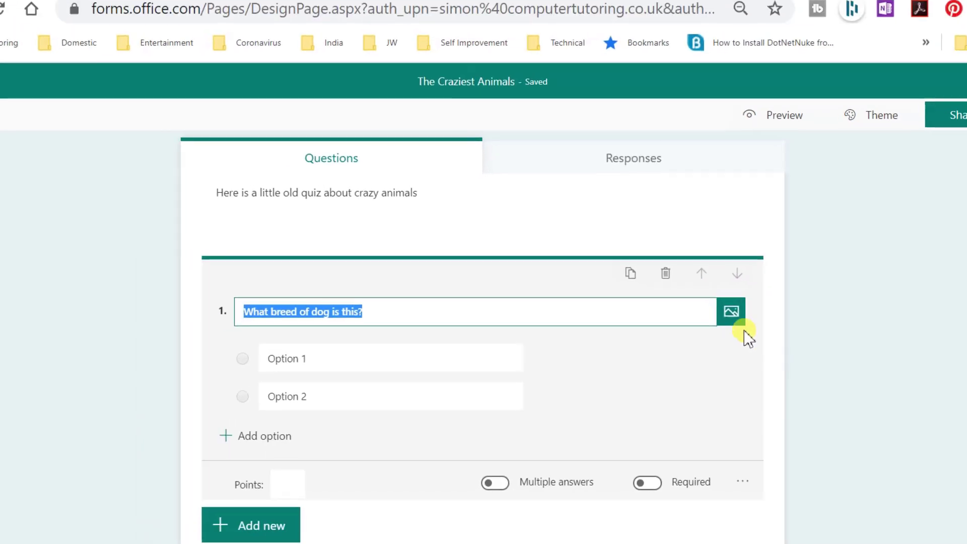
# Start inserting an image into the dog question and open the OneDrive folder Leisure > Quizzes
pyautogui.click(786, 329)
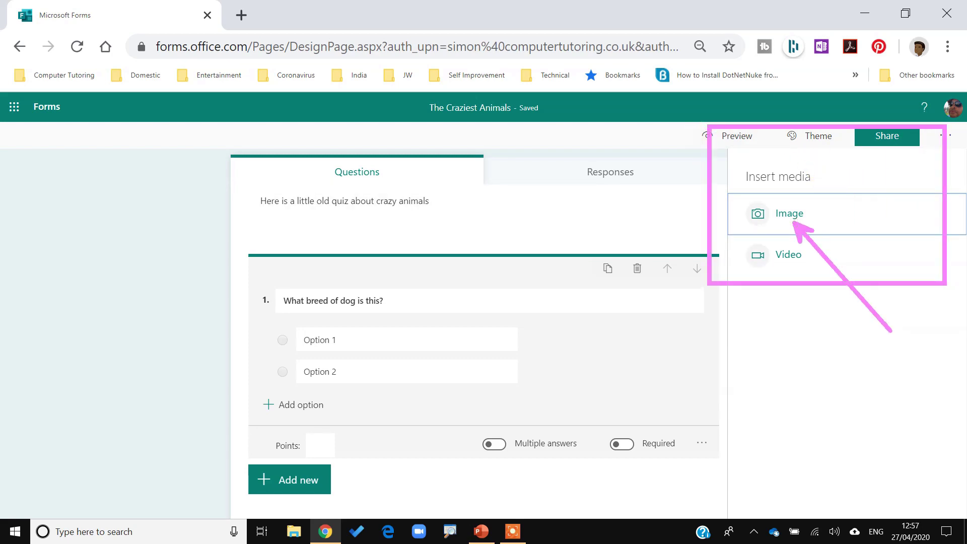
pyautogui.press('Escape')
pyautogui.click(693, 301)
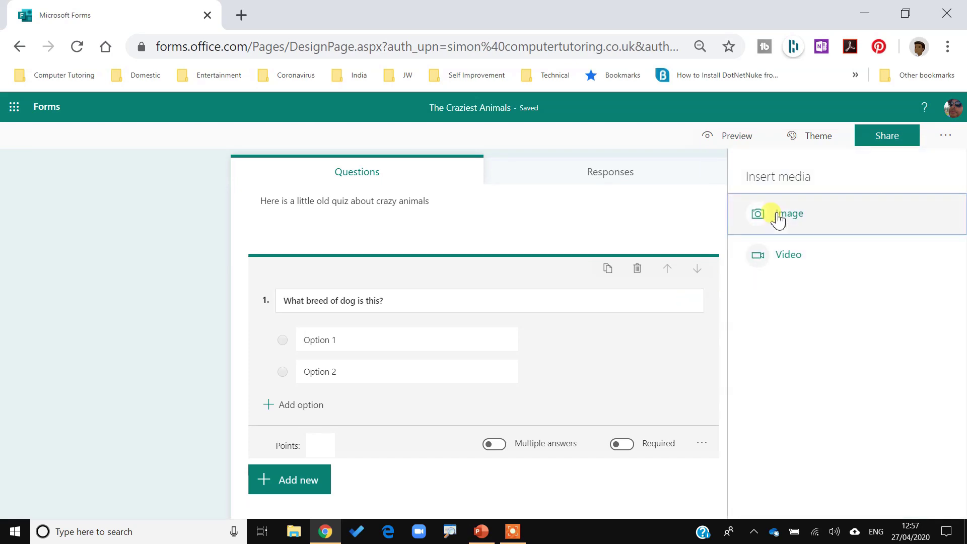
pyautogui.click(774, 216)
pyautogui.click(755, 209)
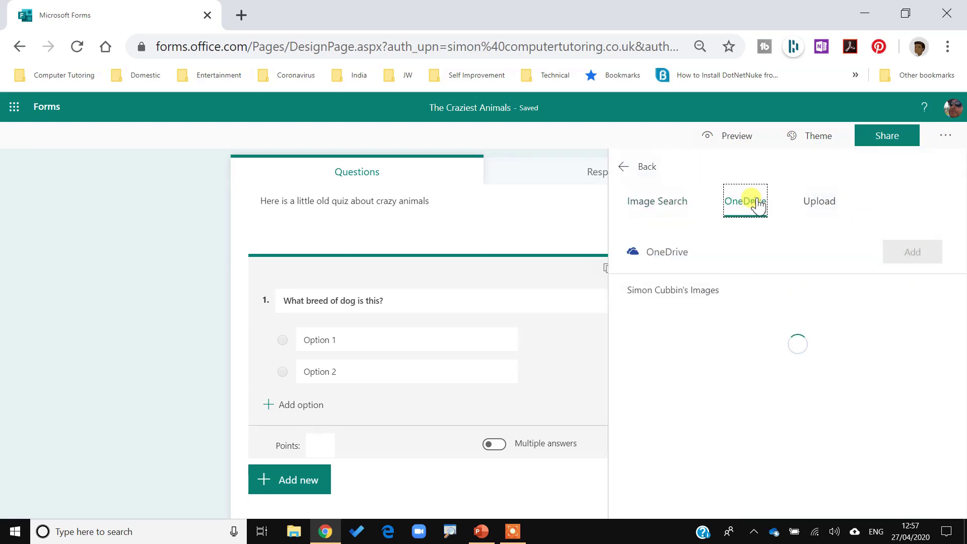
pyautogui.scroll(-8, 753, 434)
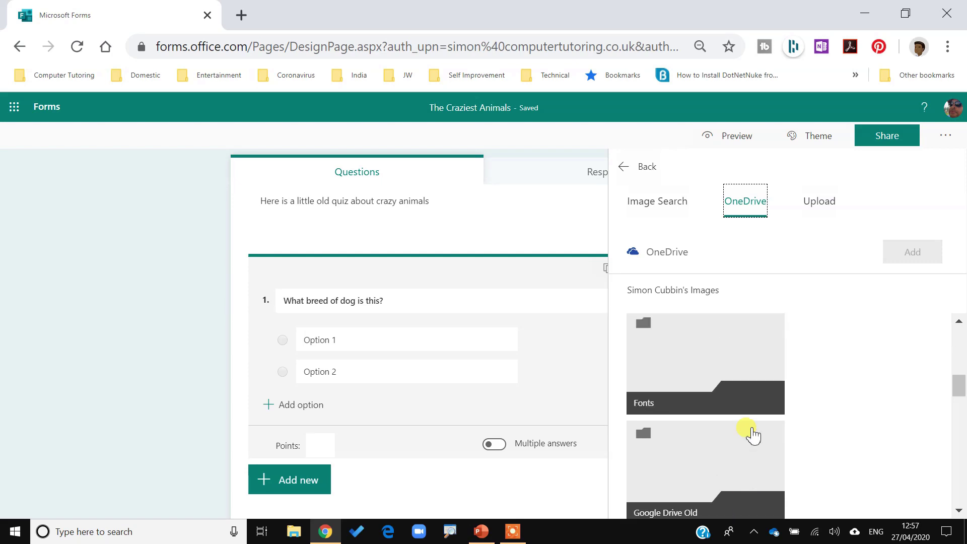
pyautogui.click(660, 443)
pyautogui.scroll(-4, 702, 425)
pyautogui.scroll(-5, 703, 426)
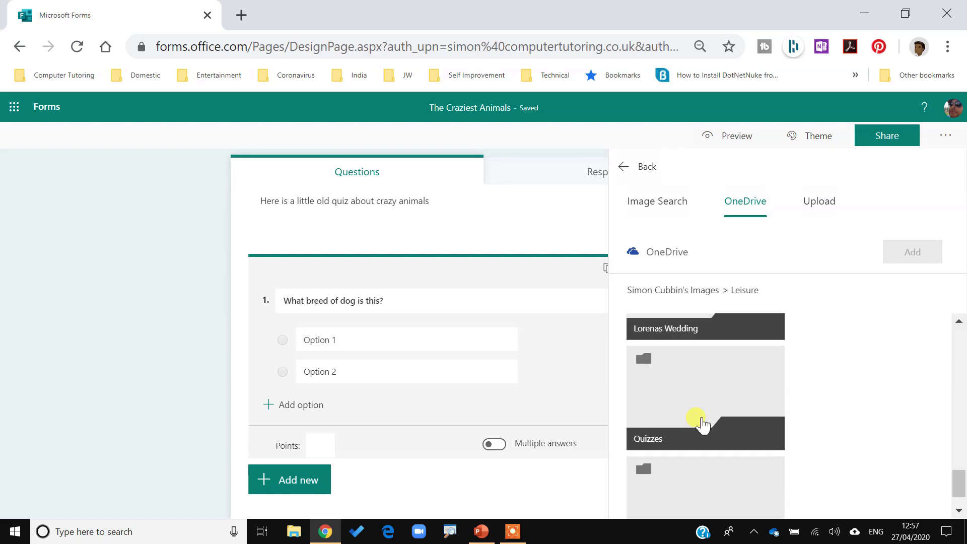
pyautogui.click(683, 356)
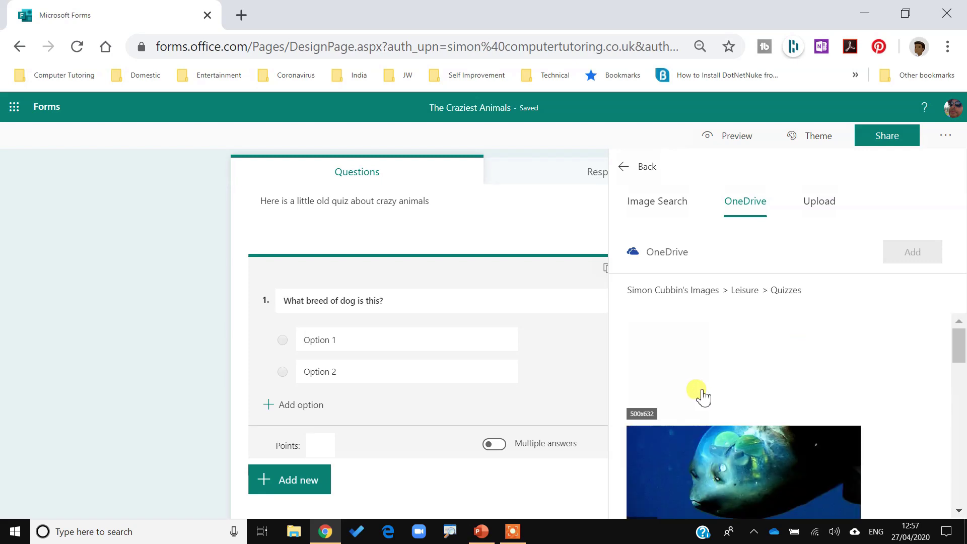
# Find the picture of the fluffy black dog in the Quizzes folder and add it to the question
pyautogui.scroll(-5, 881, 371)
pyautogui.scroll(5, 885, 373)
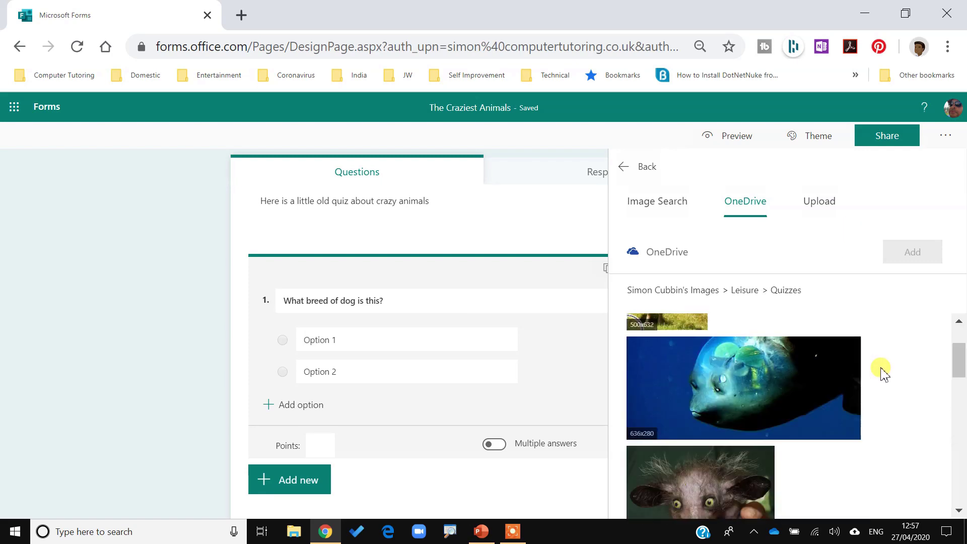
pyautogui.scroll(-3, 885, 373)
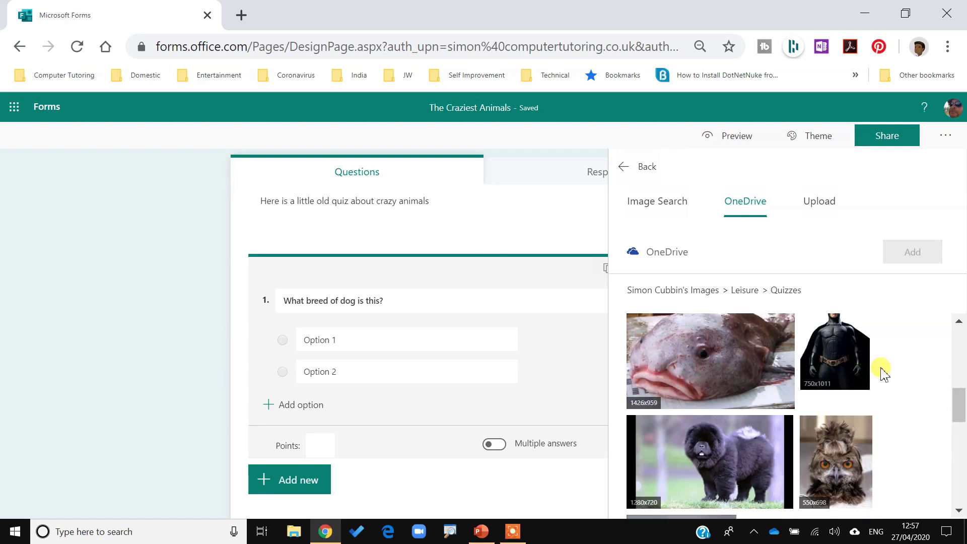
pyautogui.click(718, 458)
pyautogui.click(896, 251)
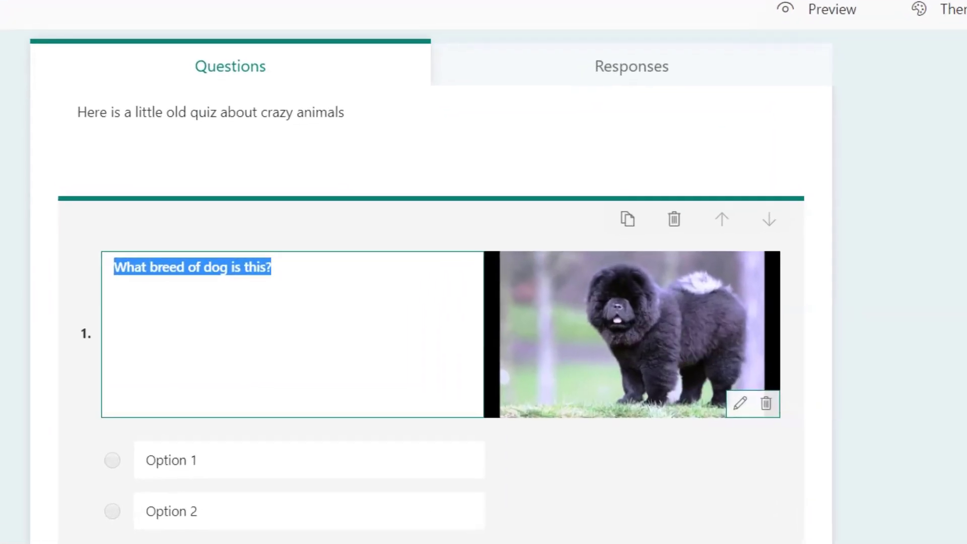
# Zoom in on the dog picture within its frame and reposition it so the dog's whole head shows
pyautogui.click(738, 404)
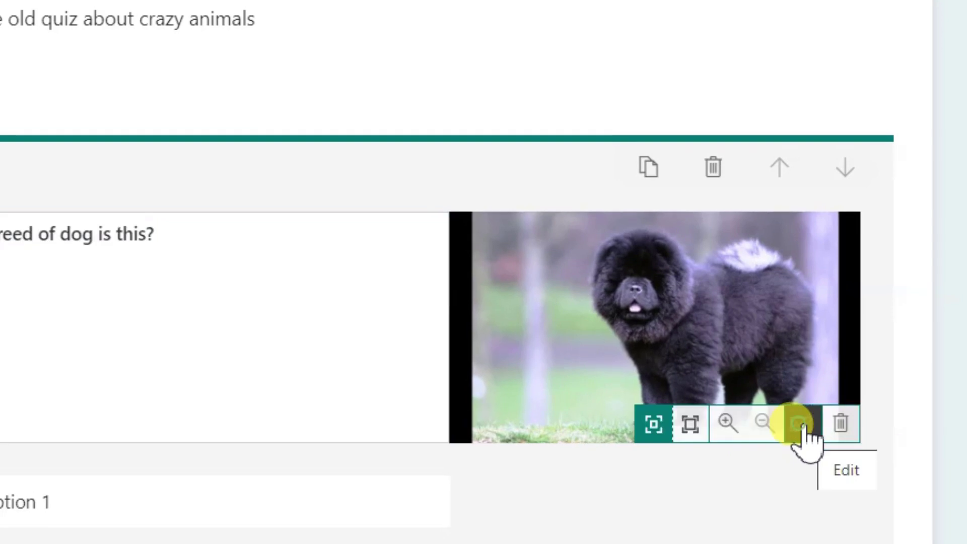
pyautogui.click(731, 426)
pyautogui.click(732, 427)
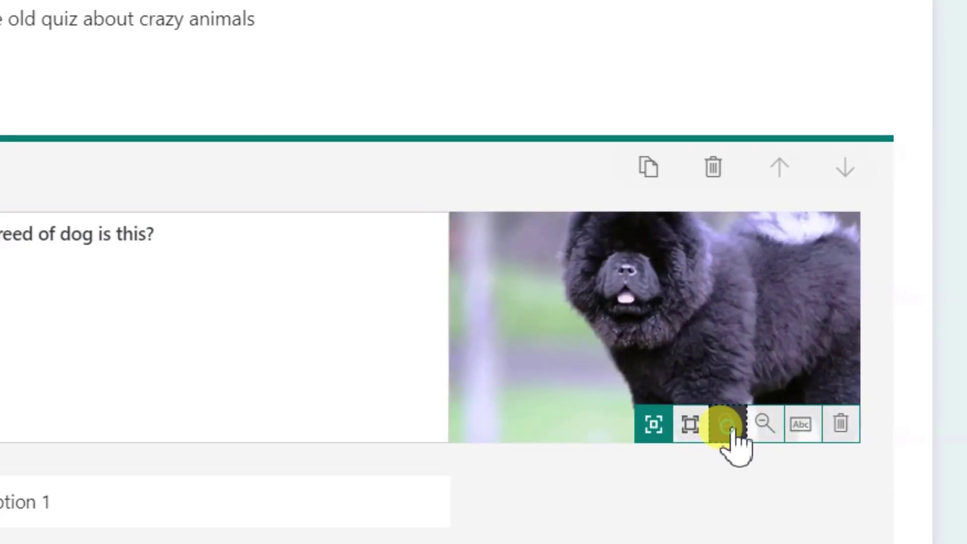
pyautogui.moveTo(671, 277); pyautogui.dragTo(612, 353)
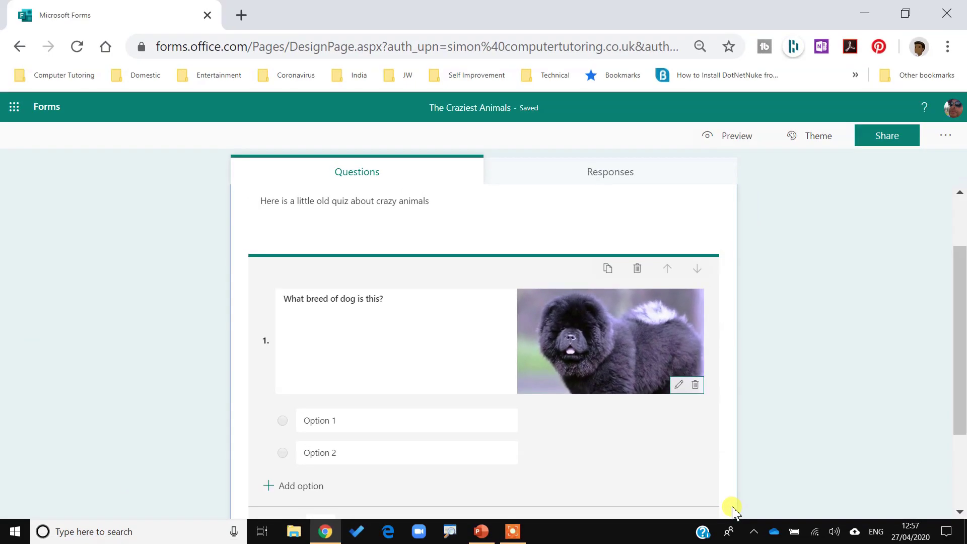
# Name the dog question's first answer option "Terrier"
pyautogui.click(276, 444)
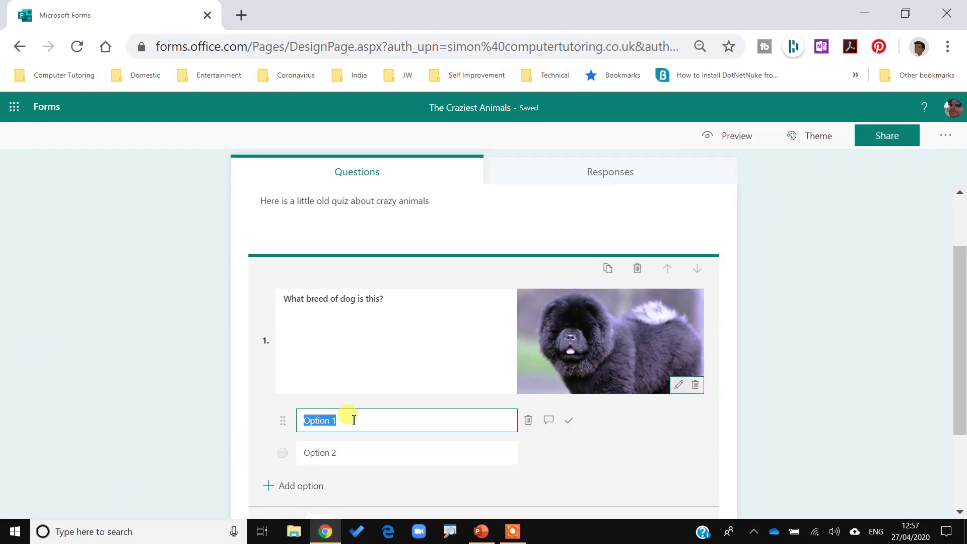
pyautogui.write('Chi')
pyautogui.press('BackSpace')
pyautogui.press('BackSpace')
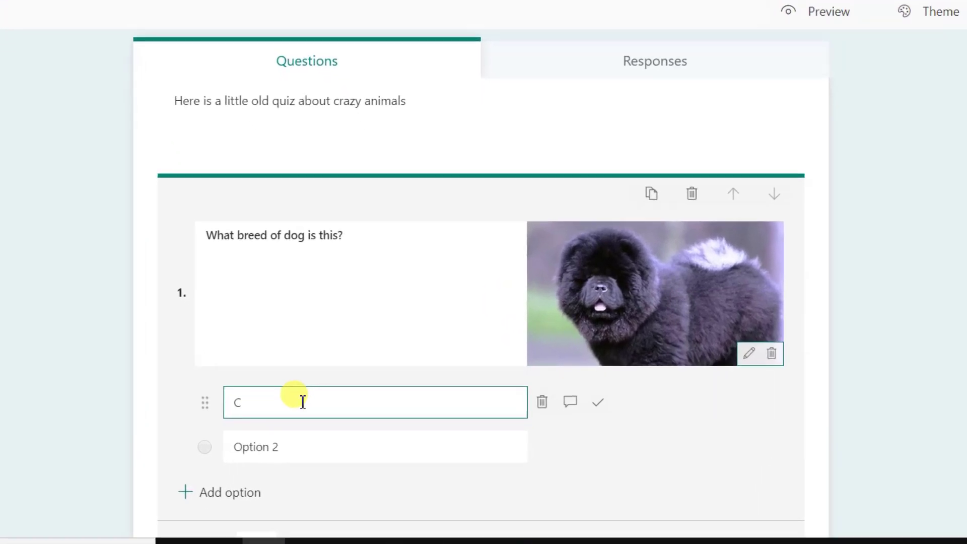
pyautogui.press('BackSpace')
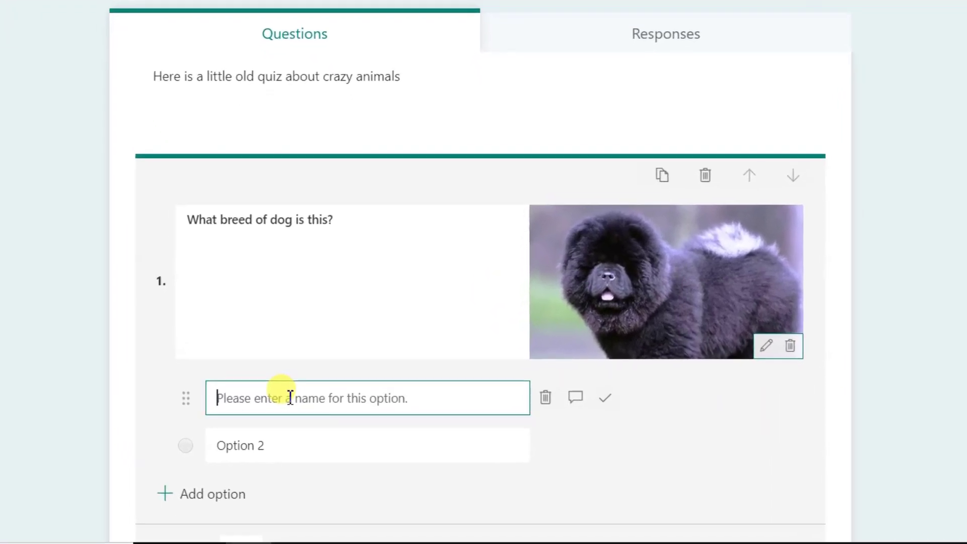
pyautogui.write('Terrier')
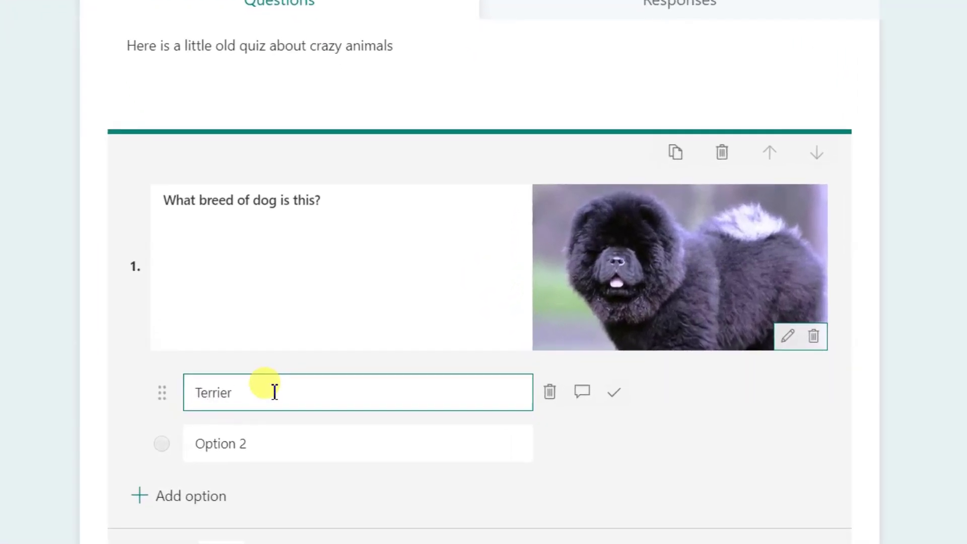
# Name the second answer option "Newfoundland" and add a third option "Dalmation"
pyautogui.click(308, 448)
pyautogui.write('Newfoundland')
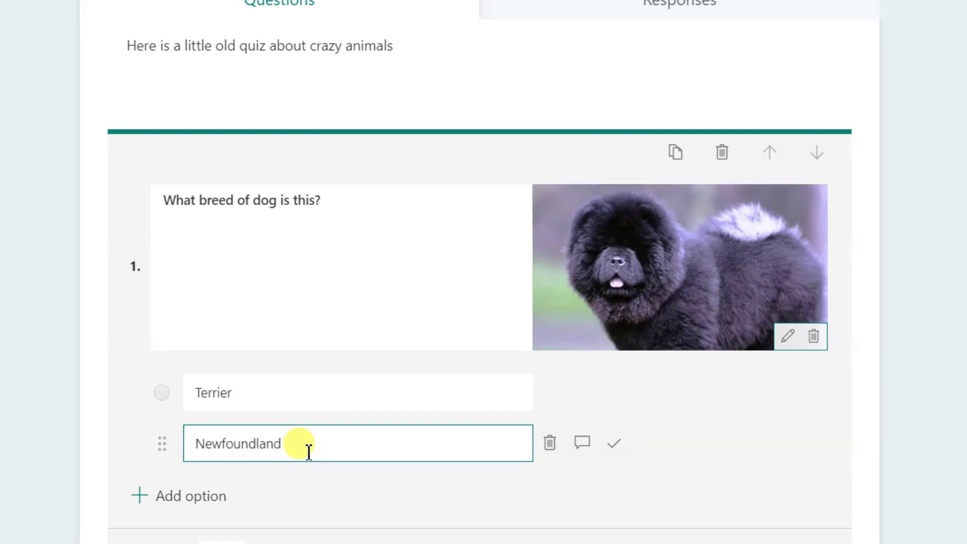
pyautogui.click(193, 498)
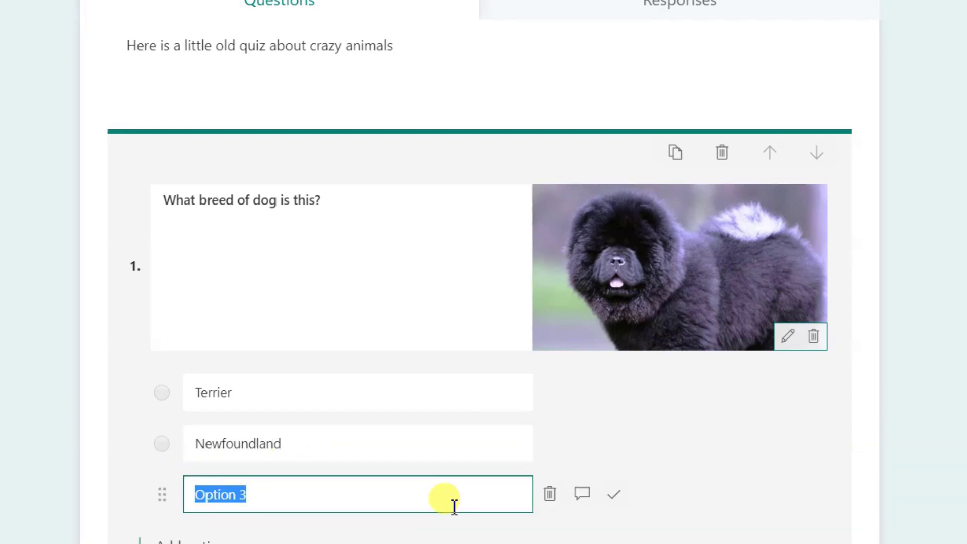
pyautogui.write('Dalma')
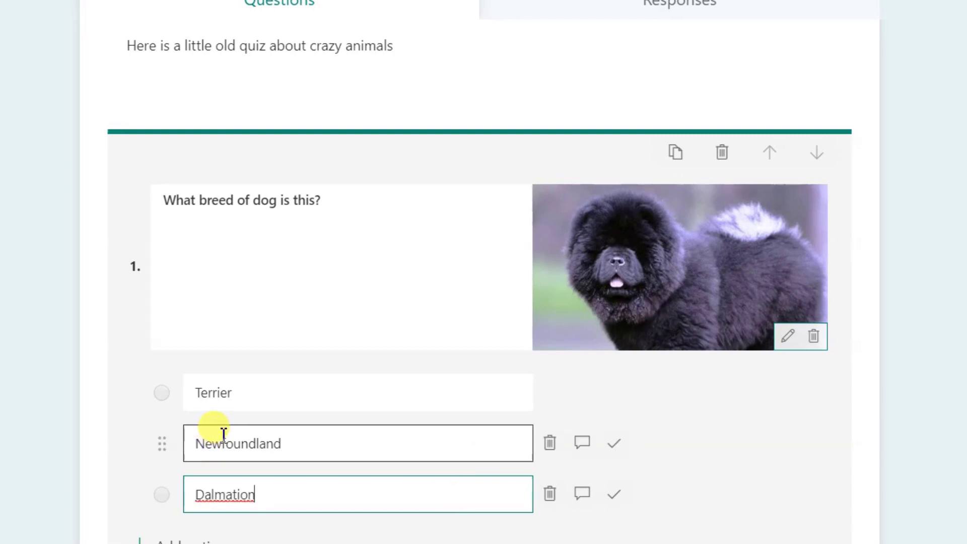
# Add a fourth answer option "Chow Chow" and mark it as the correct answer
pyautogui.scroll(-3, 216, 432)
pyautogui.click(190, 406)
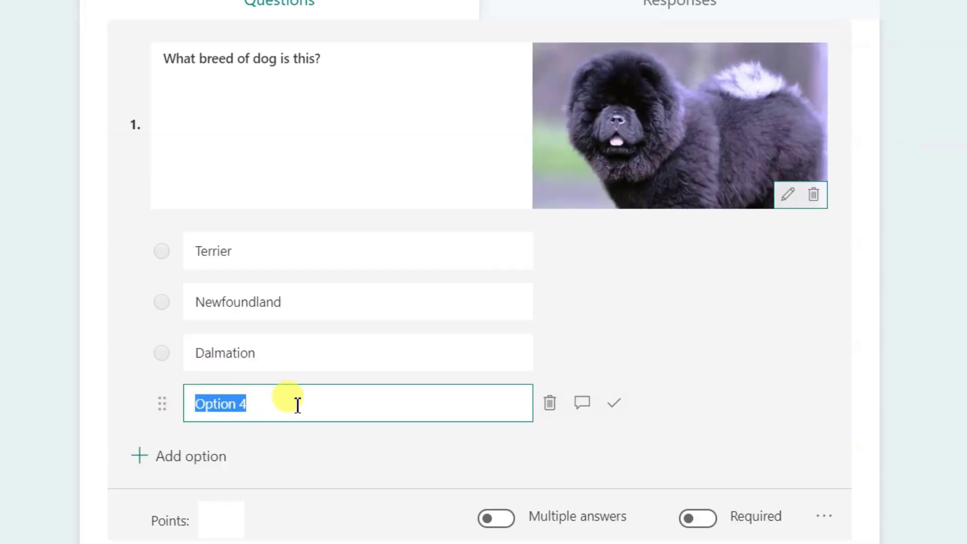
pyautogui.write('Chow Chow')
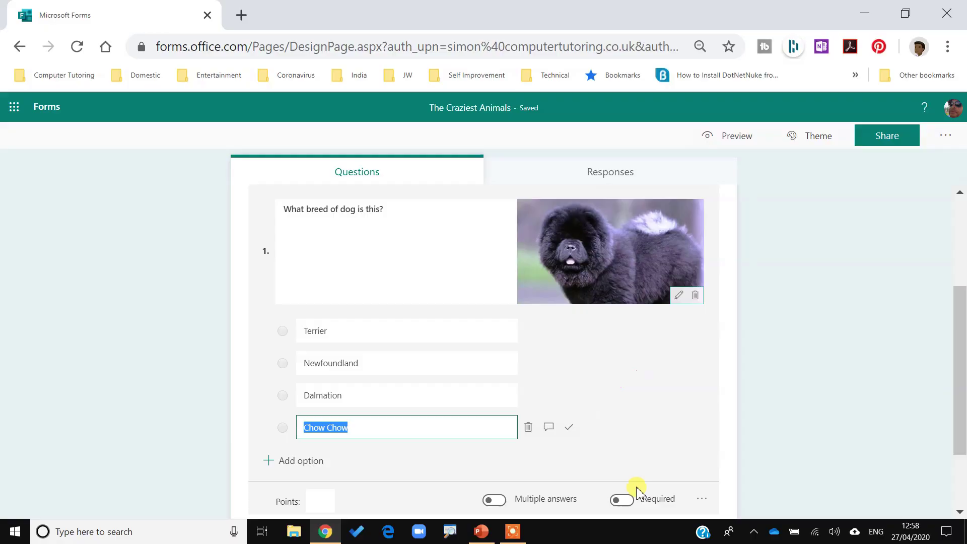
pyautogui.click(569, 428)
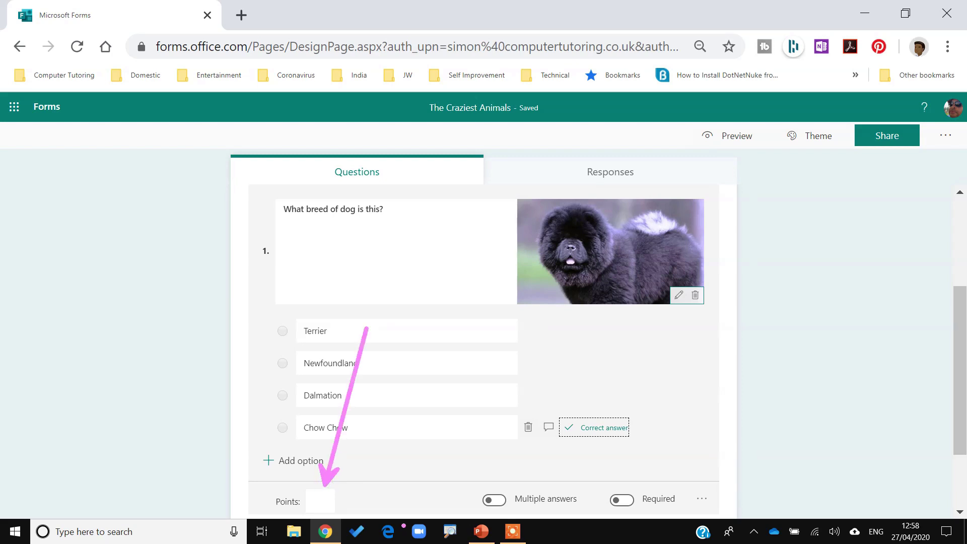
# Set the dog question's points to 1 and add a new choice question below it
pyautogui.click(321, 502)
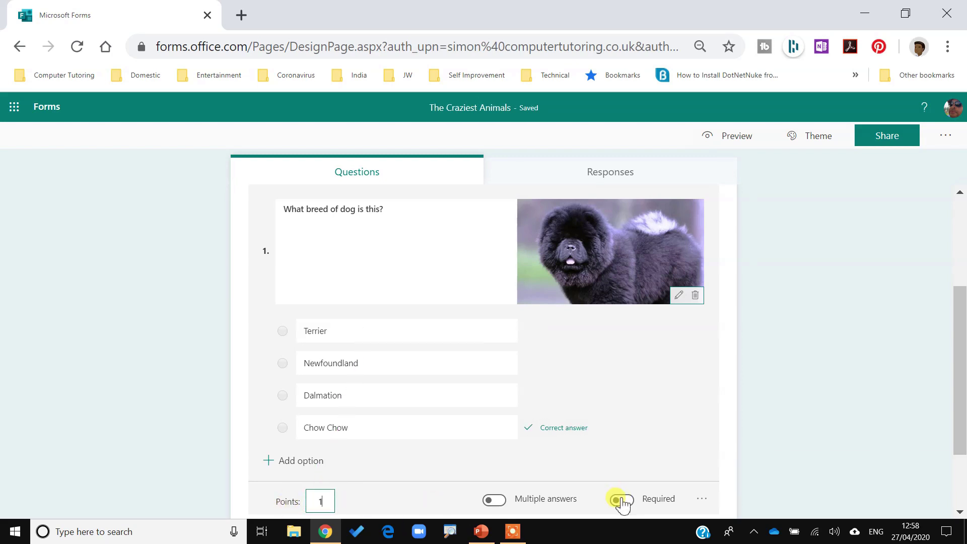
pyautogui.scroll(-2, 614, 459)
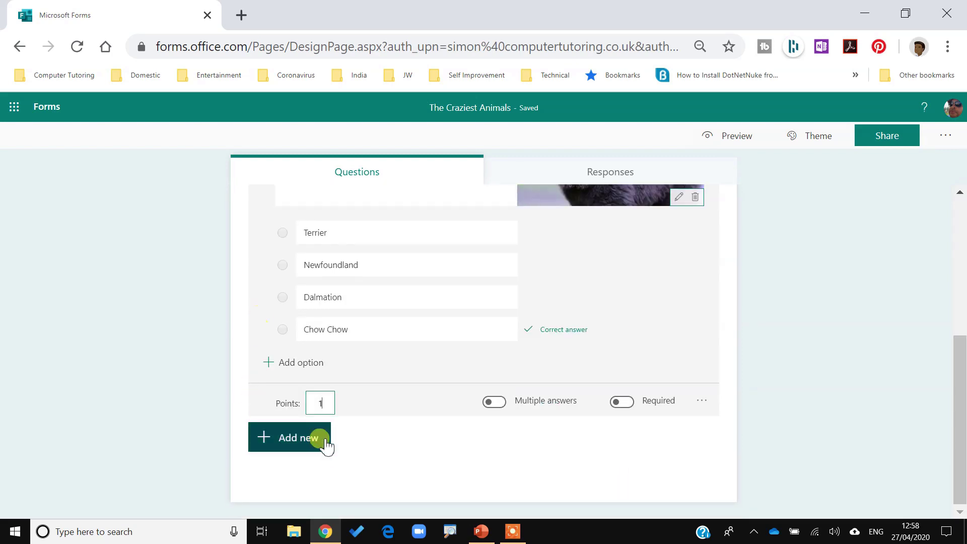
pyautogui.click(302, 440)
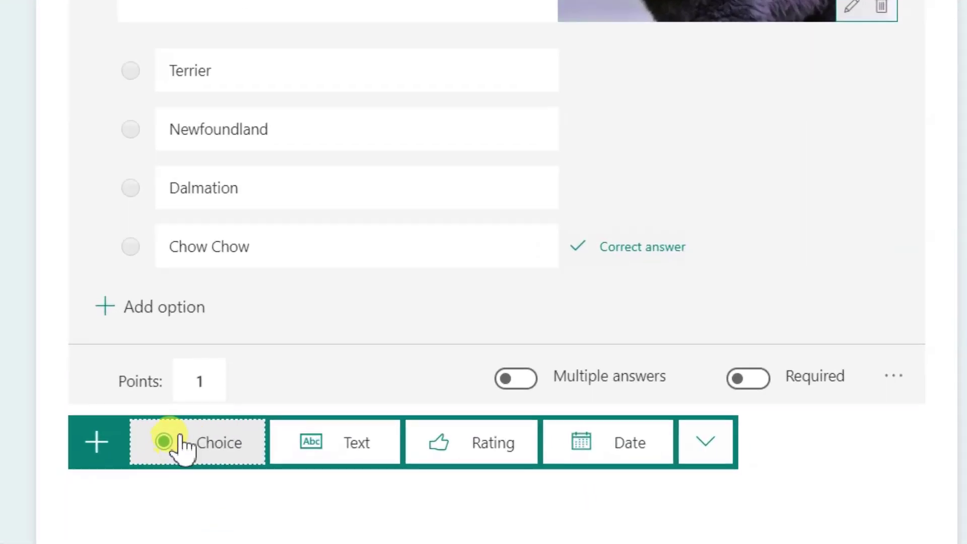
pyautogui.click(302, 440)
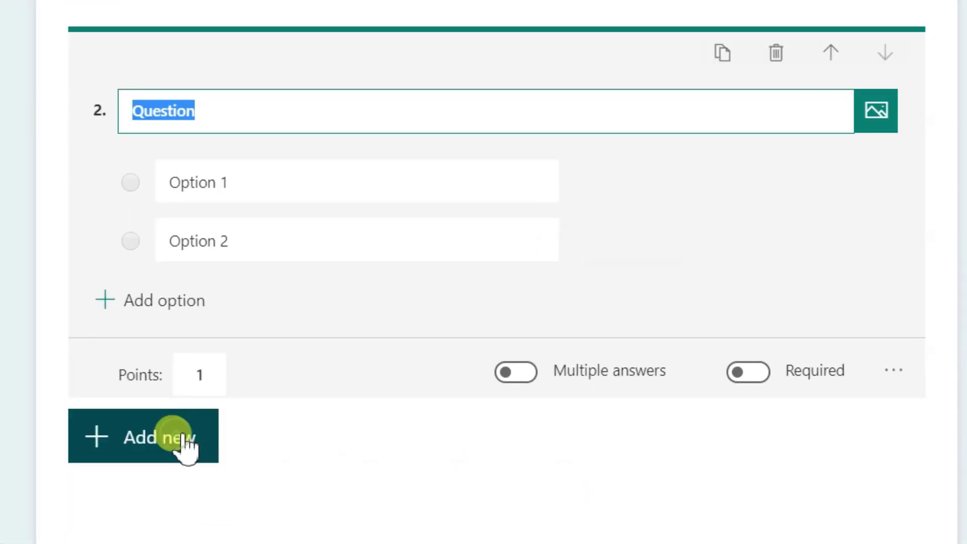
# Enter "Is this creature real or fake?" as the text of question 2
pyautogui.write('IO')
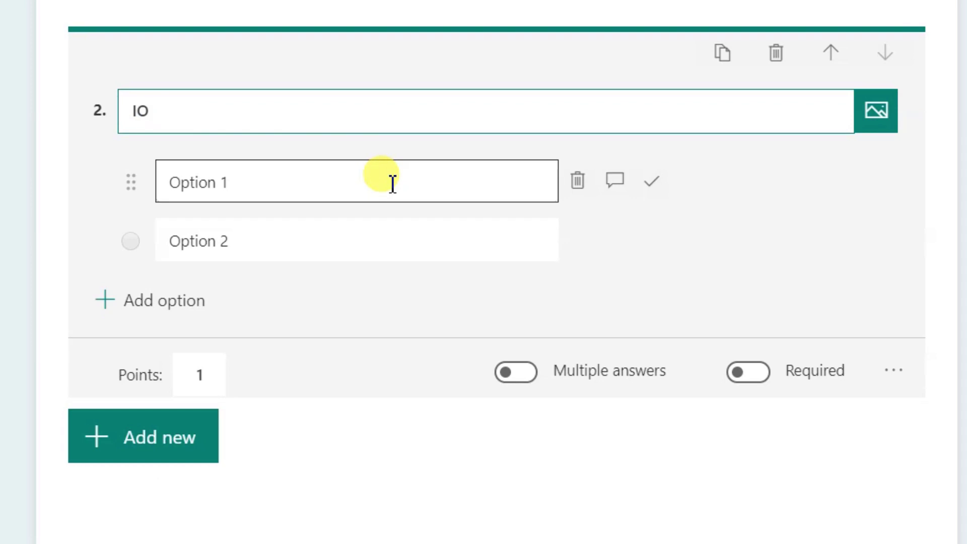
pyautogui.write(' this cr')
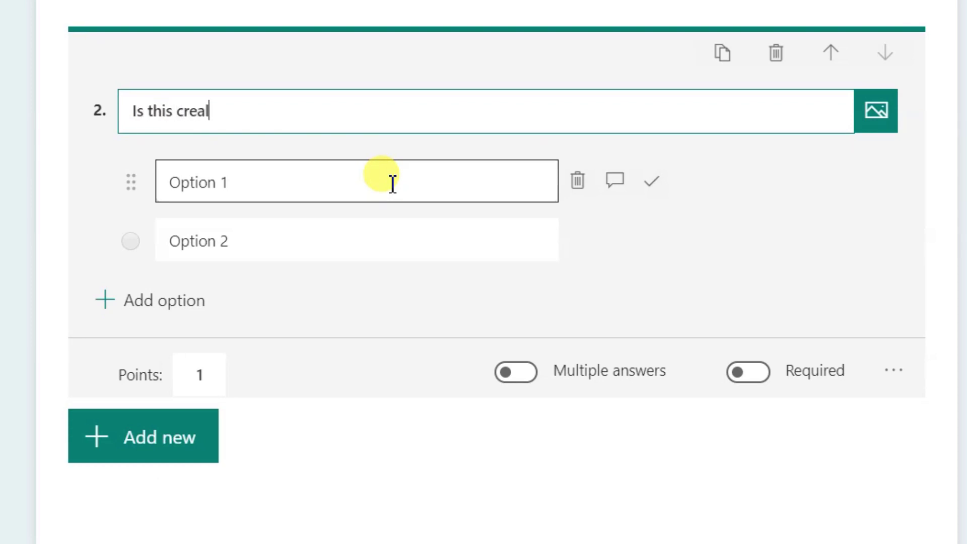
pyautogui.write('eature real or')
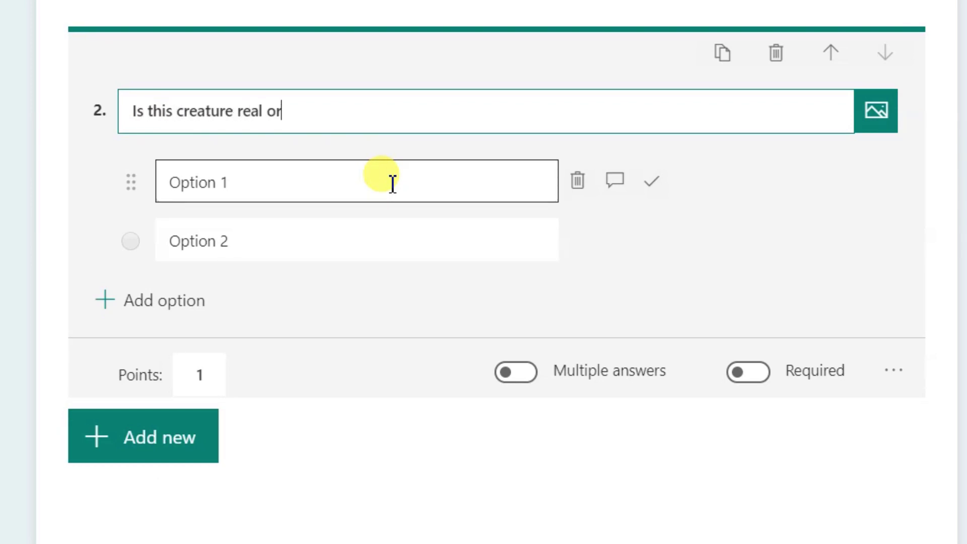
pyautogui.write(' fake?')
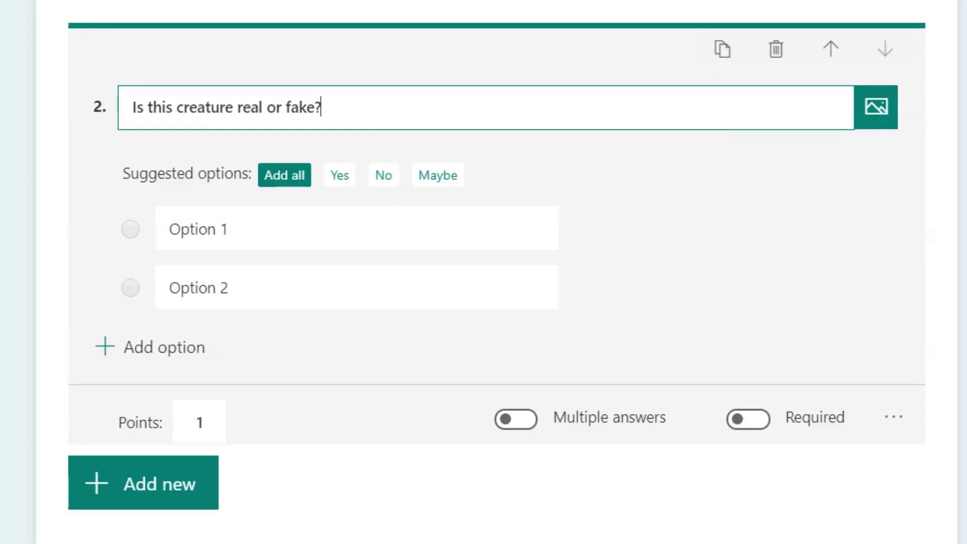
# Insert the orange-eyed owl picture from the OneDrive Quizzes folder into the real-or-fake question
pyautogui.click(876, 108)
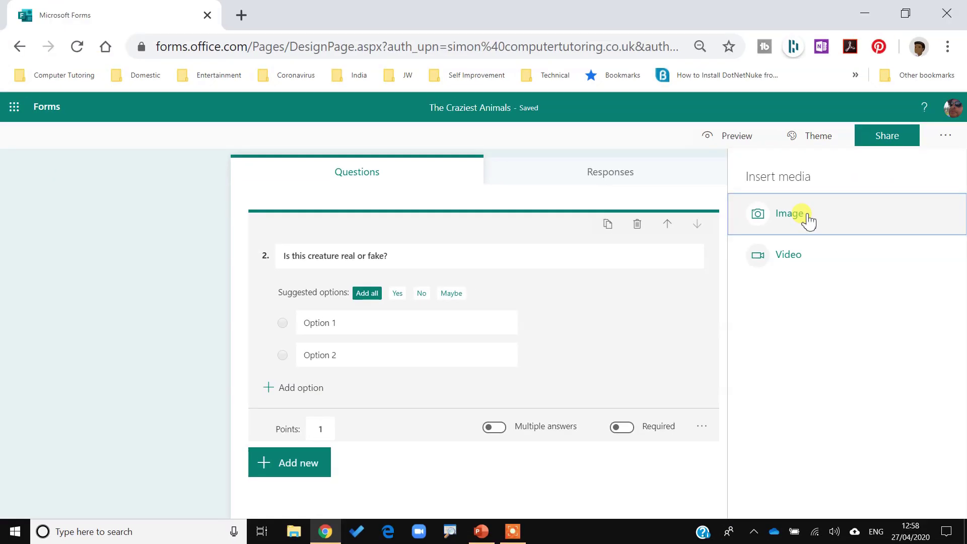
pyautogui.click(803, 216)
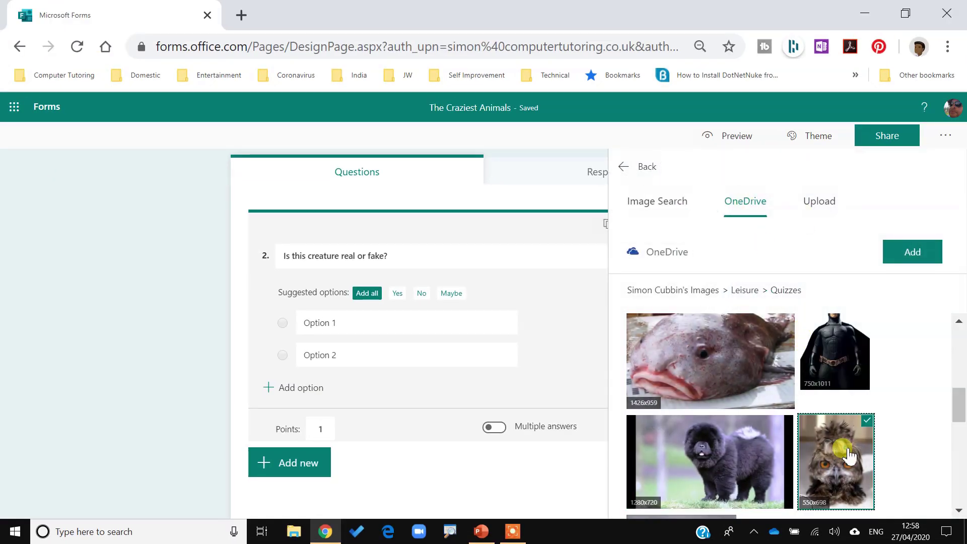
pyautogui.click(913, 252)
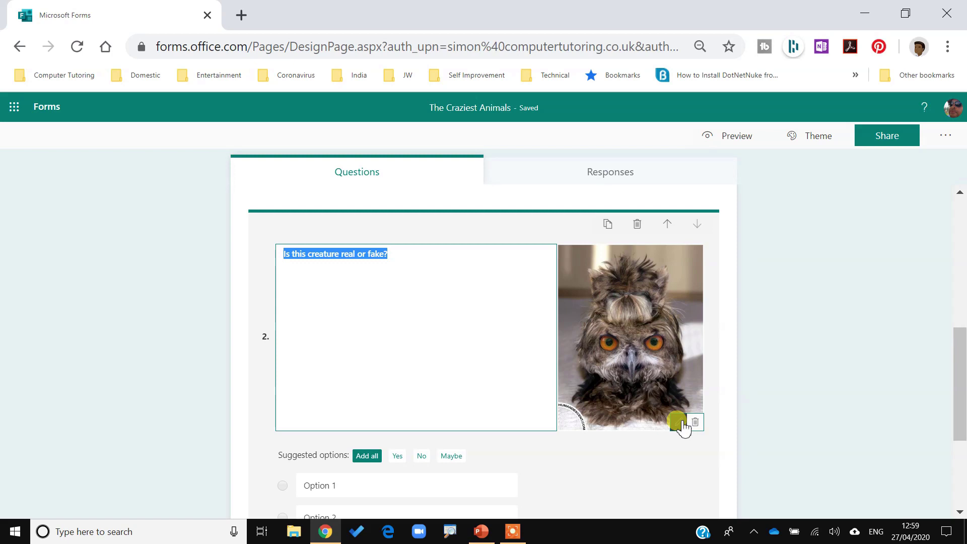
# Zoom in on the owl-like creature's picture within its frame so the face fills it
pyautogui.click(681, 424)
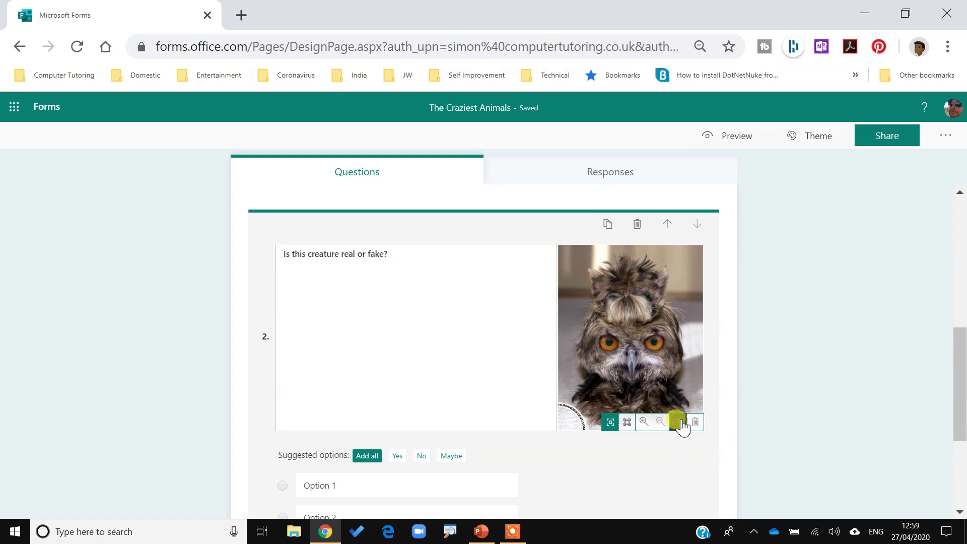
pyautogui.click(644, 422)
pyautogui.moveTo(639, 389); pyautogui.dragTo(648, 351)
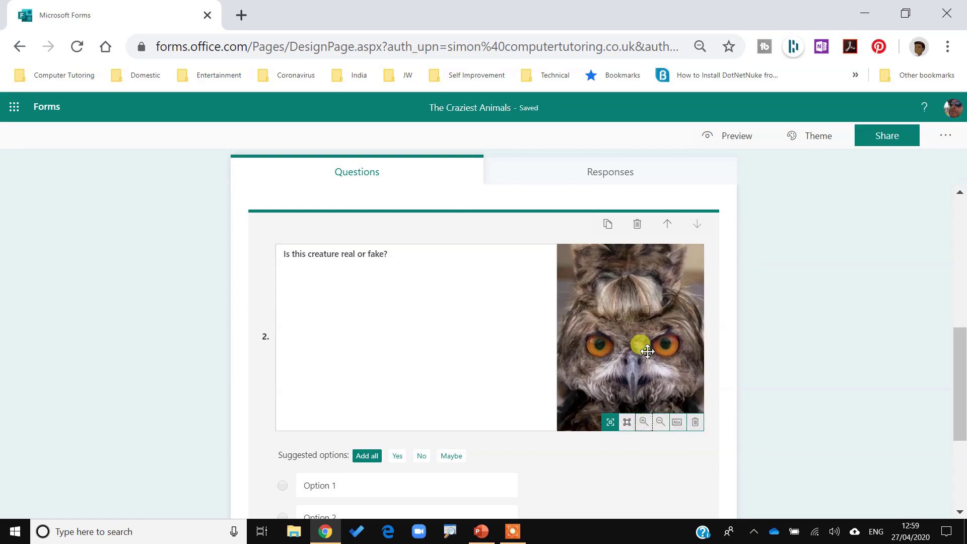
pyautogui.click(664, 423)
pyautogui.click(664, 424)
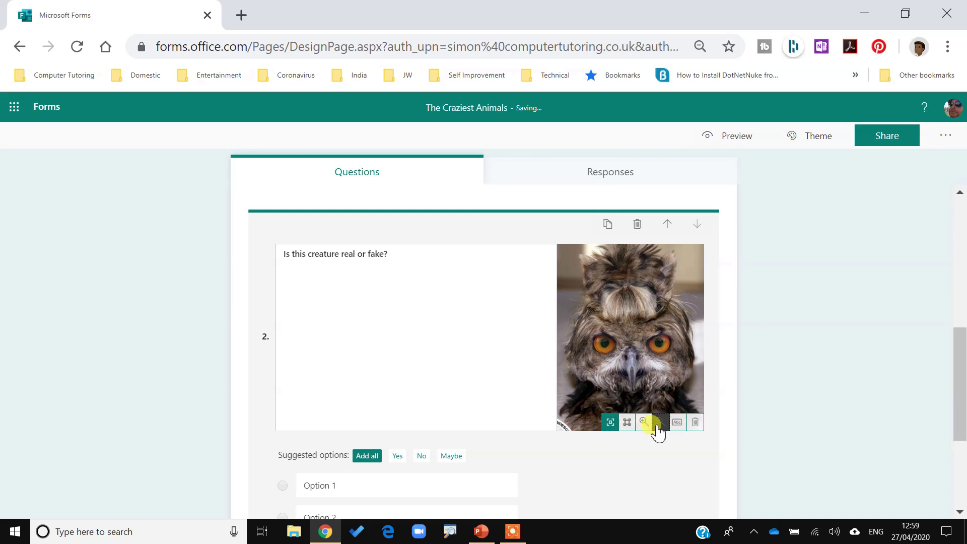
pyautogui.click(644, 422)
# Name the creature question's two answer options "Real" and "Fake" and mark "Fake" as the correct answer
pyautogui.click(369, 485)
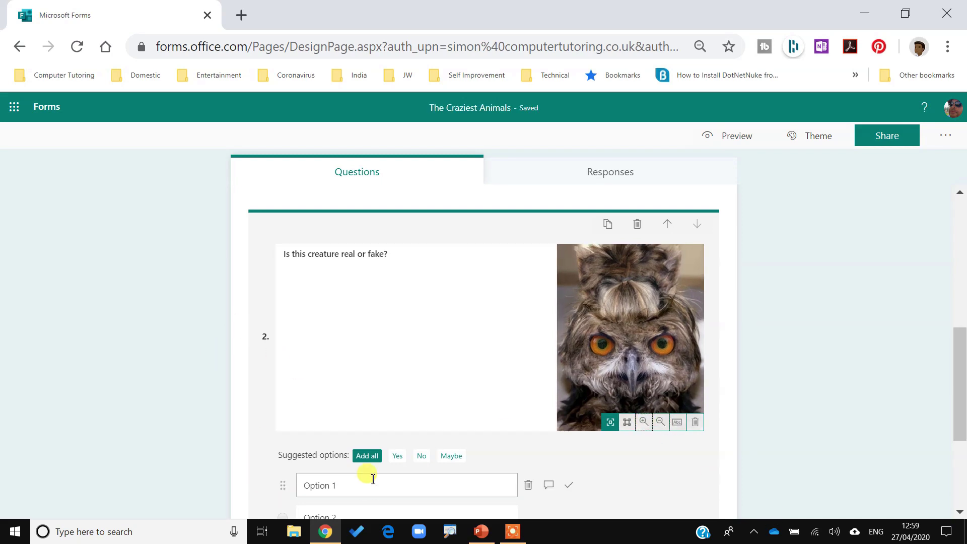
pyautogui.write('Real')
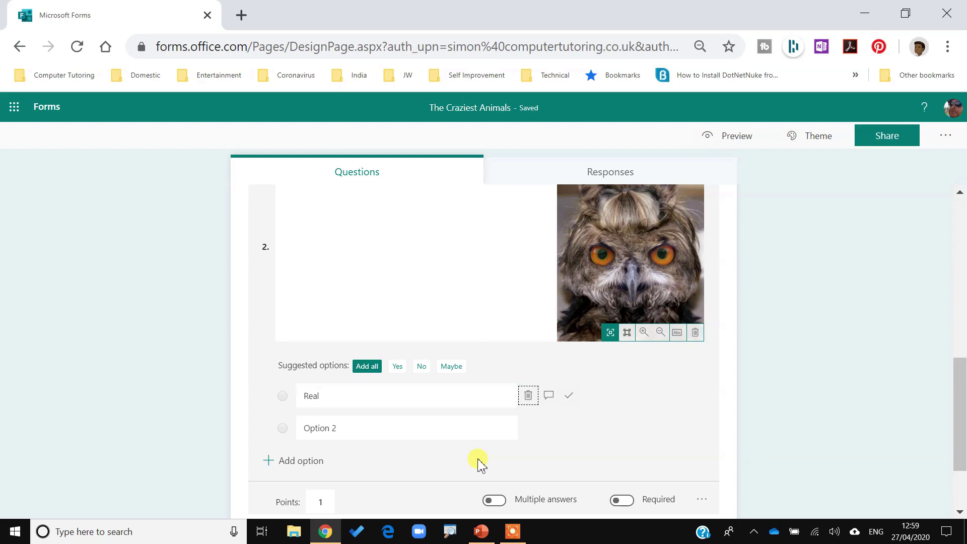
pyautogui.click(464, 424)
pyautogui.write('FA')
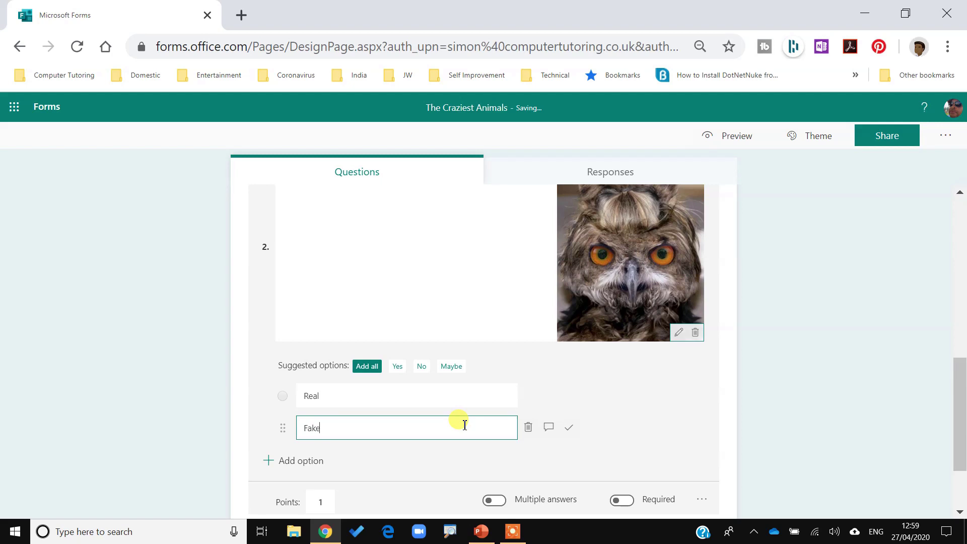
pyautogui.click(570, 429)
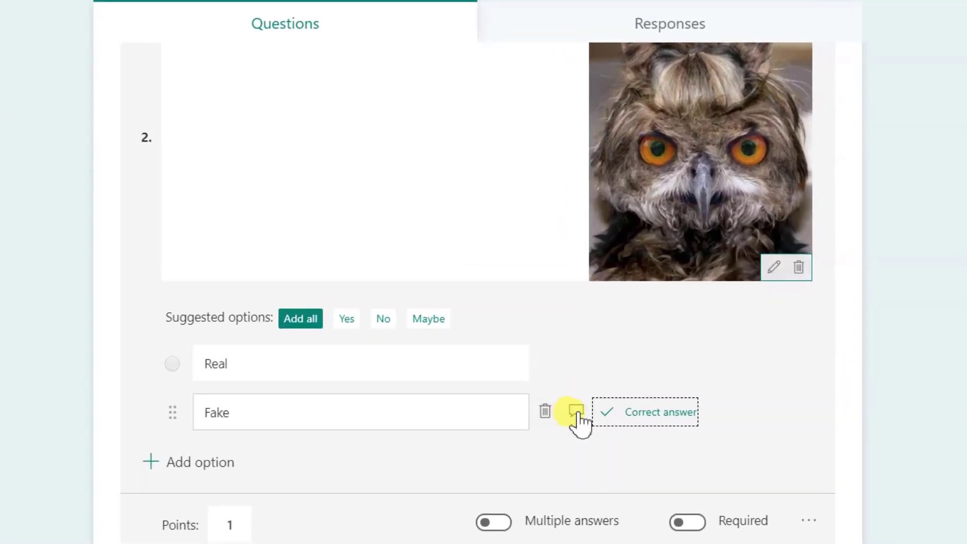
# Add the message "You've guessed correctly this animal does not exist" for respondents who select "Fake"
pyautogui.click(577, 412)
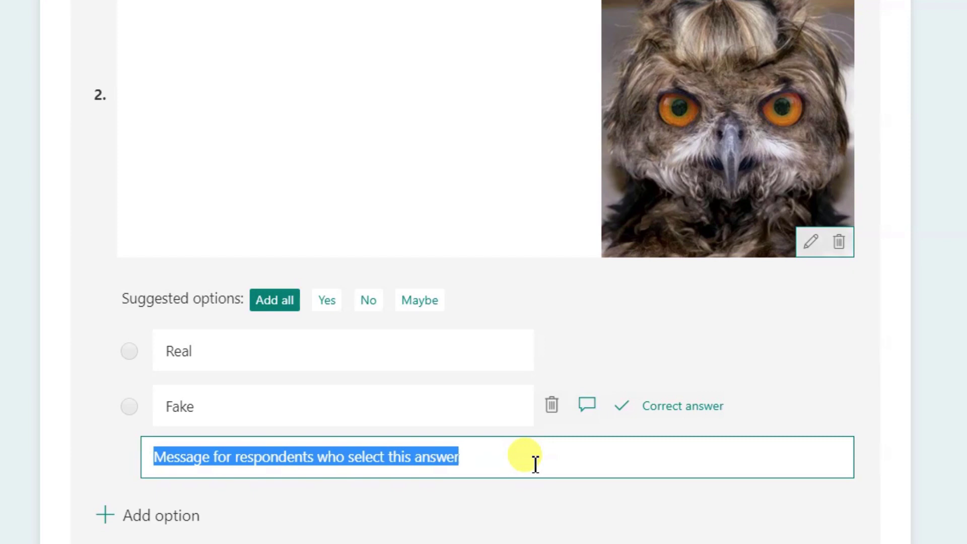
pyautogui.write('You')
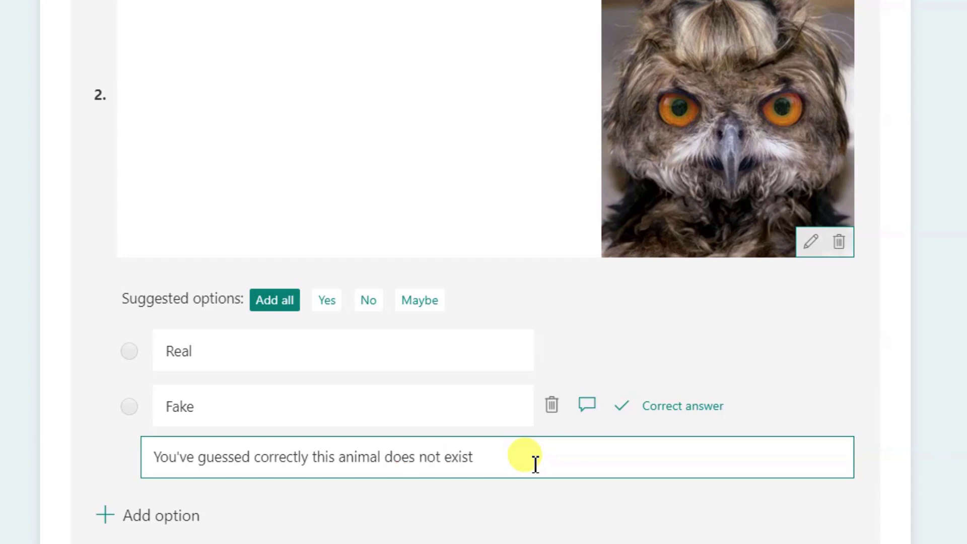
# Add the message "What type of creature do you think this is? I mean what would you call it?" to the "Real" option
pyautogui.click(593, 352)
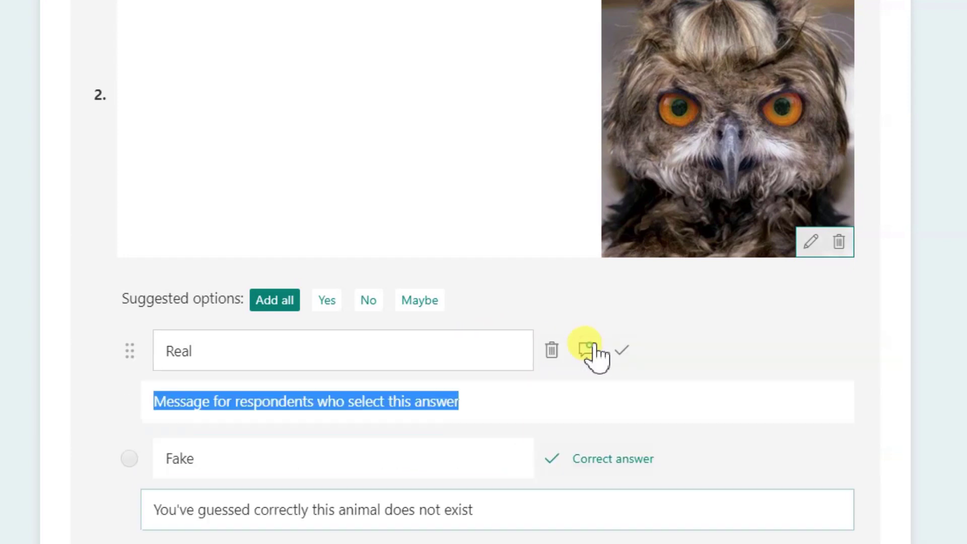
pyautogui.write('What type of creature do you think this is? I mean what would you call it?')
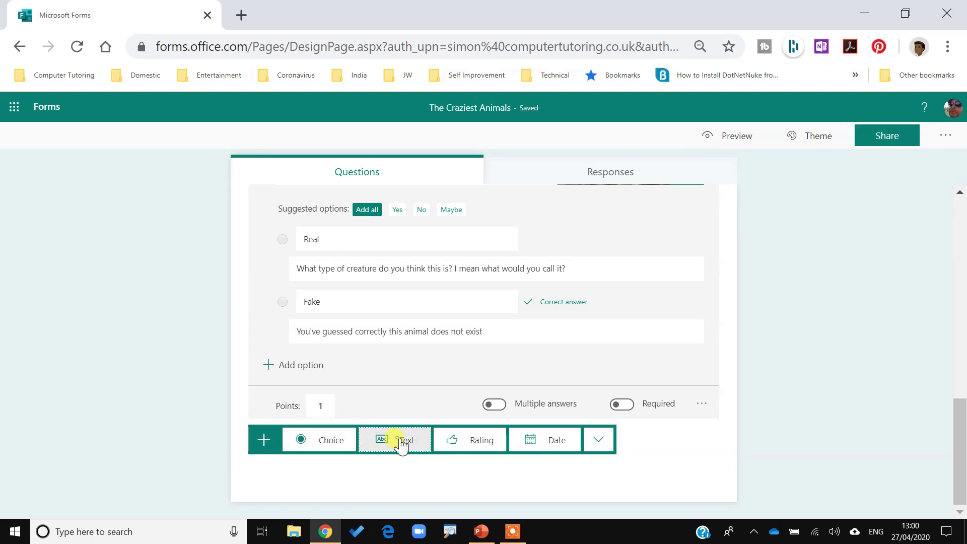
# Add a text question "Please Enter your full name" with a long answer and make it required
pyautogui.click(401, 442)
pyautogui.write('Please Enter your full name')
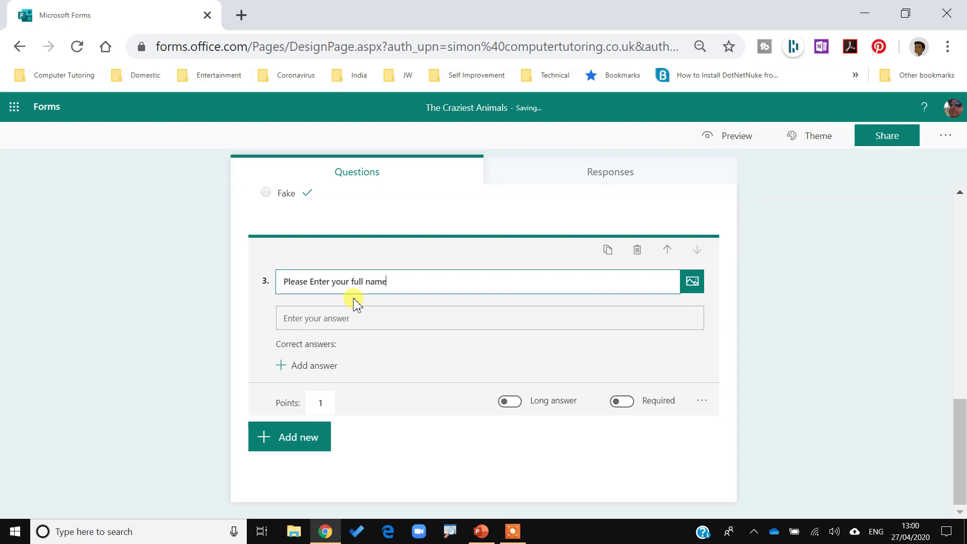
pyautogui.click(507, 402)
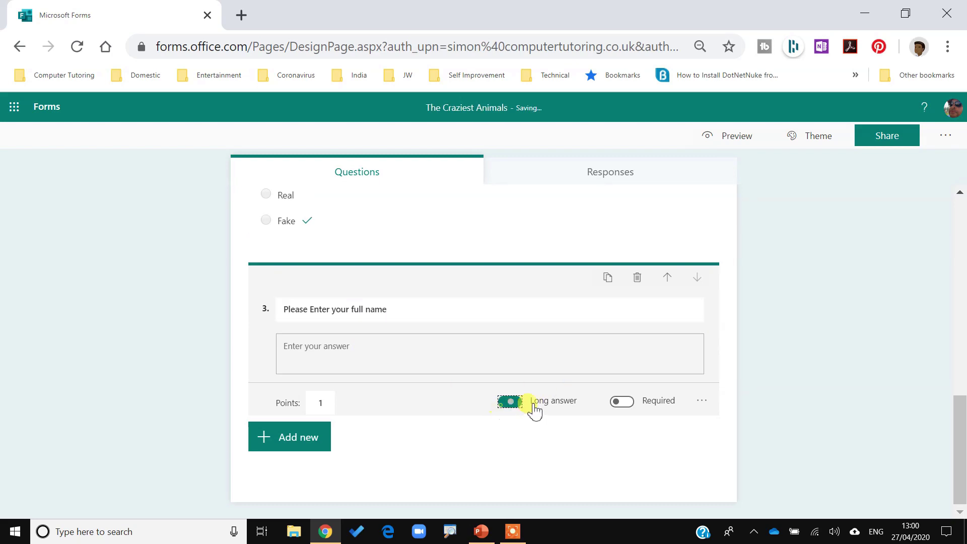
pyautogui.rightClick(675, 406)
pyautogui.click(621, 402)
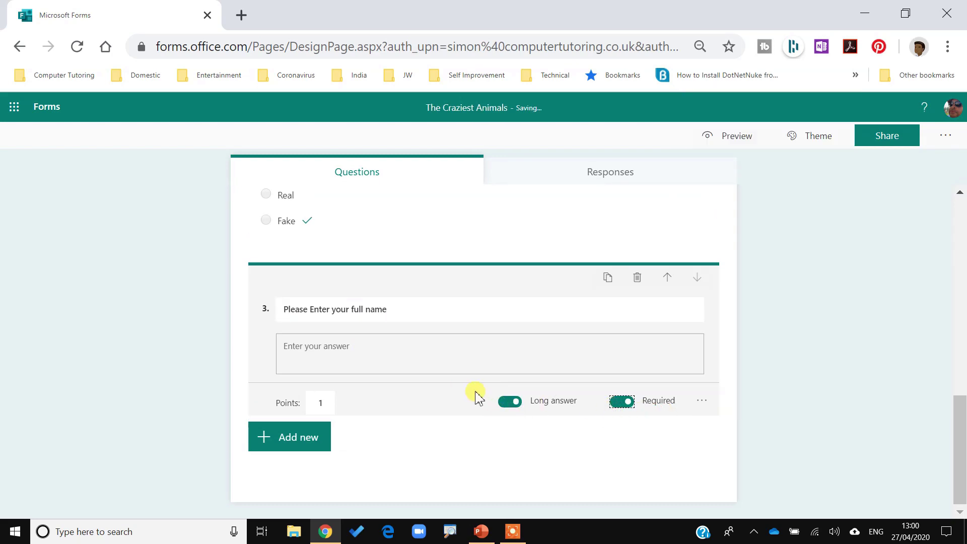
# Clear the full-name question's points and move it up to become the first question of the quiz
pyautogui.click(324, 401)
pyautogui.press('BackSpace')
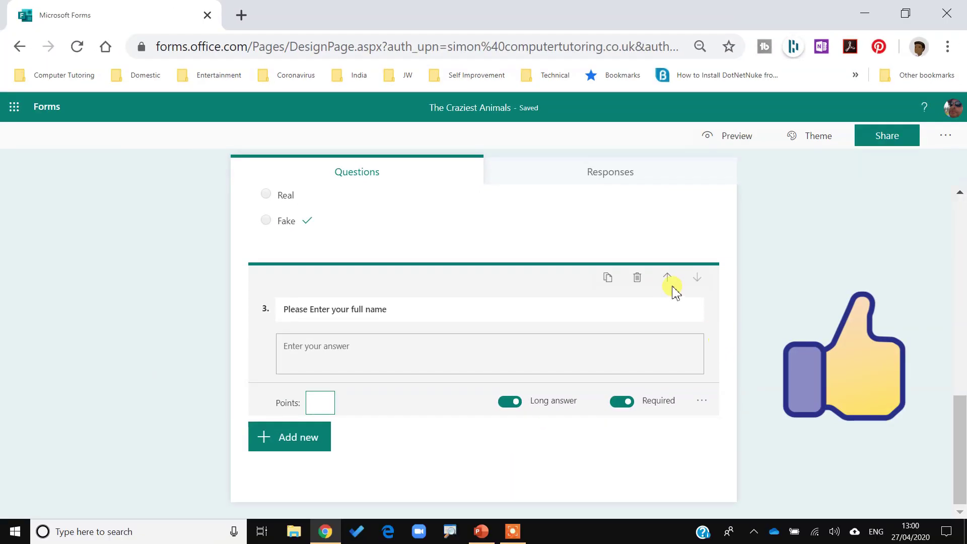
pyautogui.click(504, 367)
pyautogui.click(666, 280)
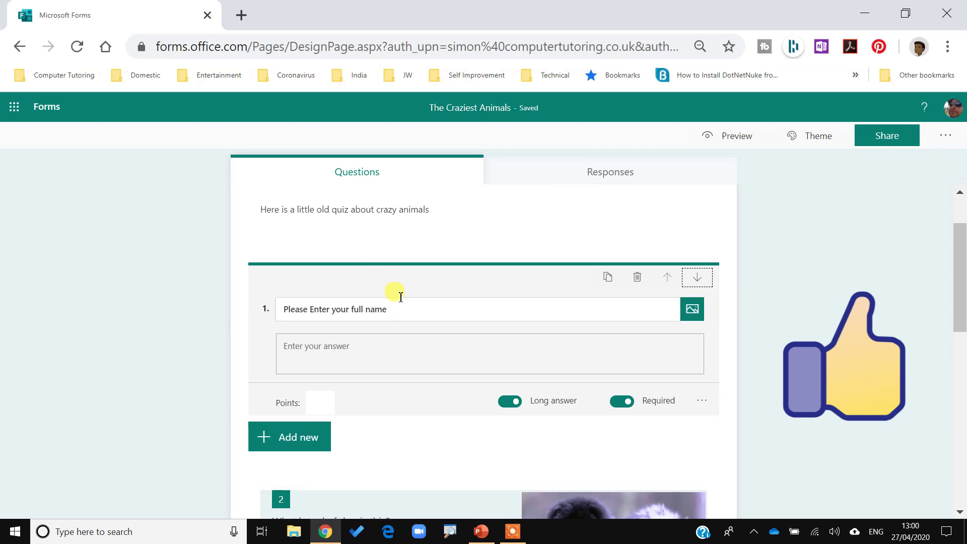
# Review the quiz's total points and the points and answers of each of its three questions
pyautogui.scroll(2, 403, 290)
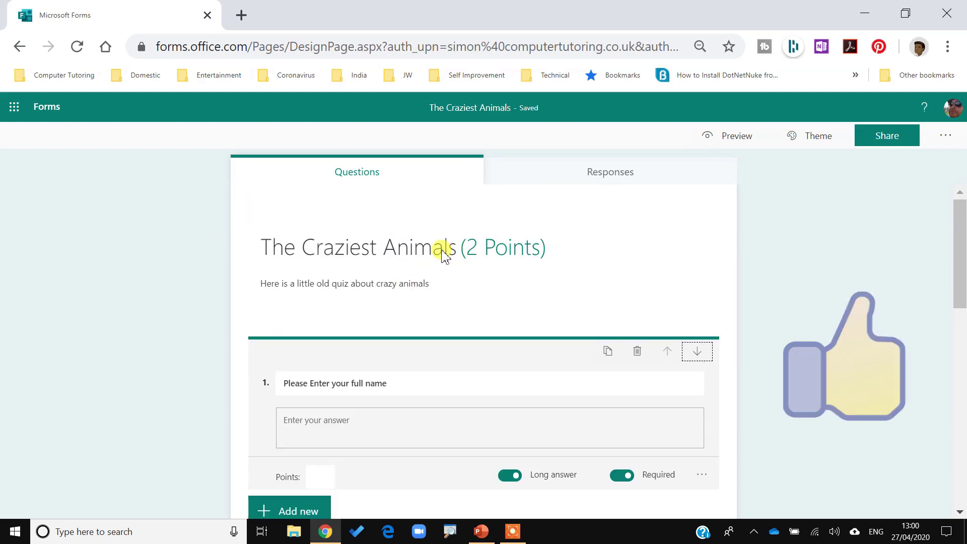
pyautogui.scroll(-4, 498, 259)
pyautogui.scroll(4, 500, 267)
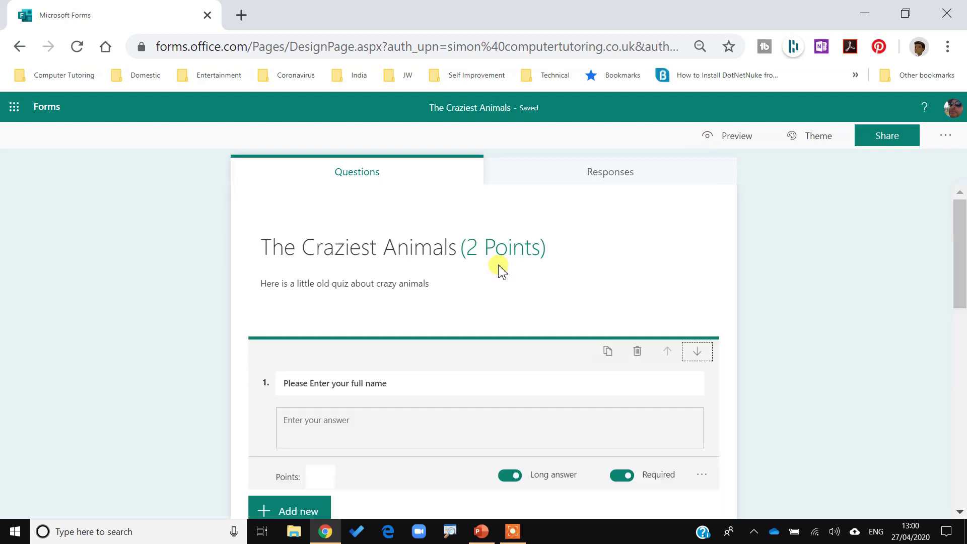
pyautogui.scroll(-5, 500, 267)
pyautogui.scroll(4, 328, 280)
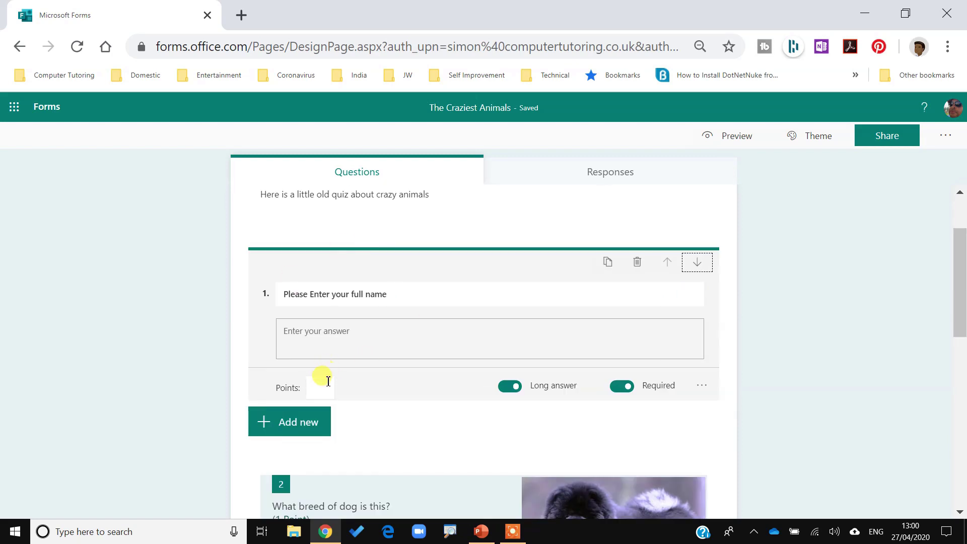
pyautogui.scroll(-6, 378, 373)
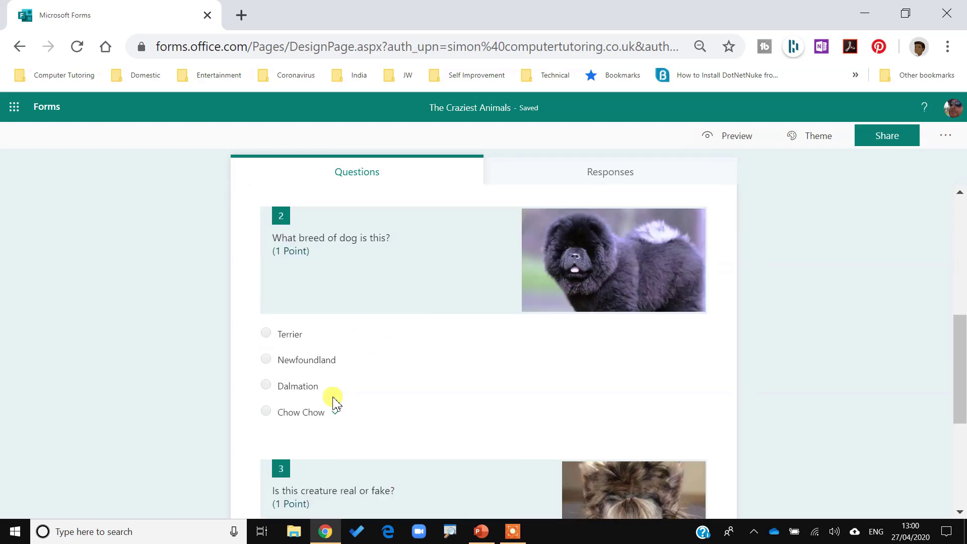
pyautogui.click(476, 345)
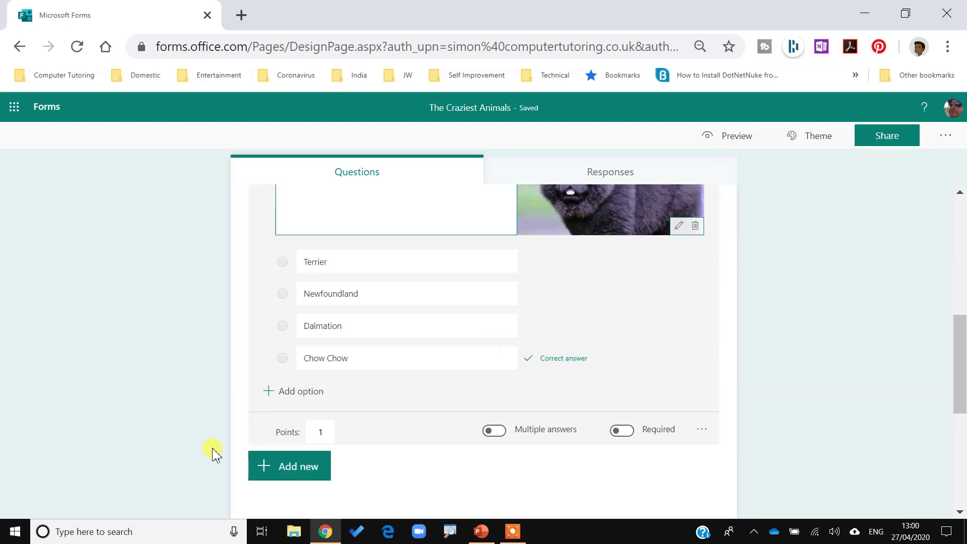
pyautogui.scroll(-6, 504, 333)
pyautogui.click(459, 326)
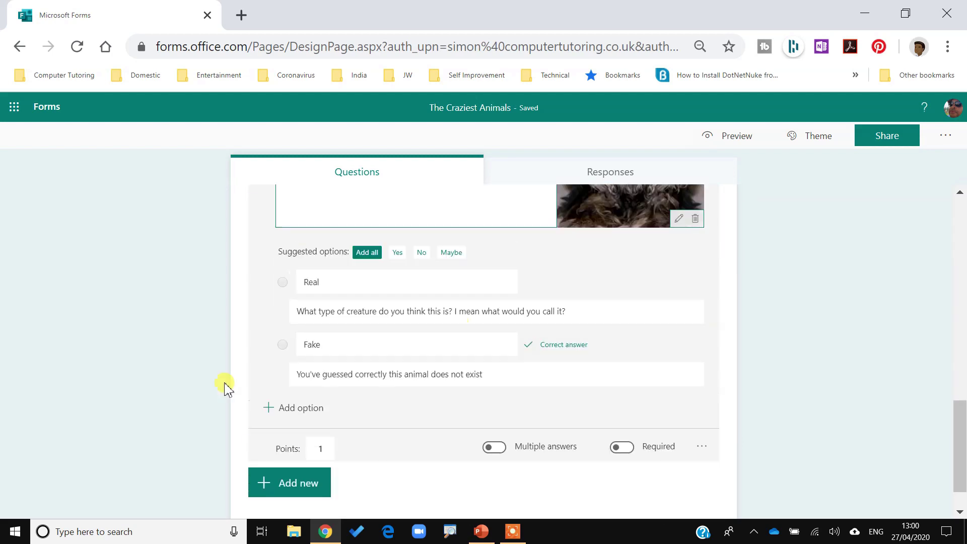
pyautogui.scroll(10, 426, 400)
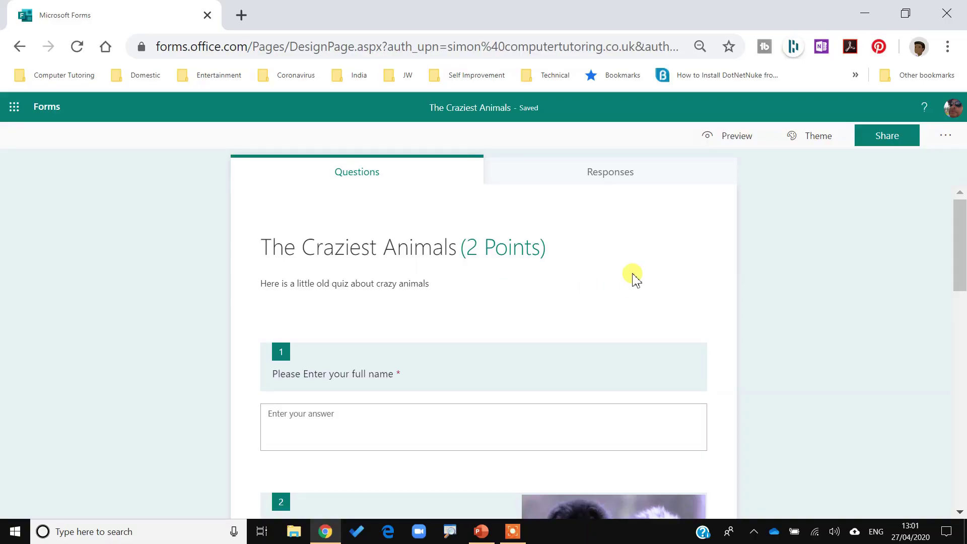
# Switch to PowerPoint and insert the quiz "The Craziest Animals" on slide 4
pyautogui.click(481, 534)
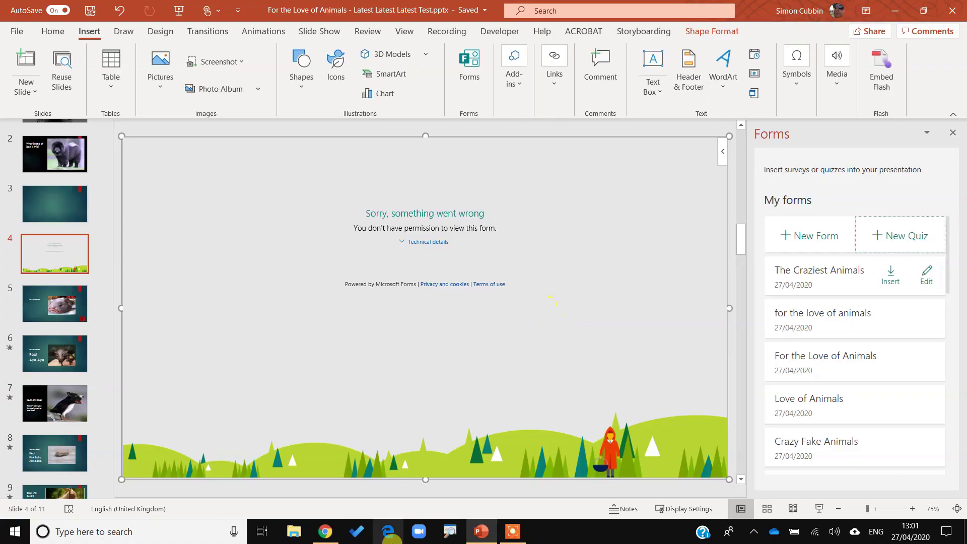
# Switch back to the quiz in Chrome and change its settings so that anyone with the link can respond
pyautogui.click(326, 531)
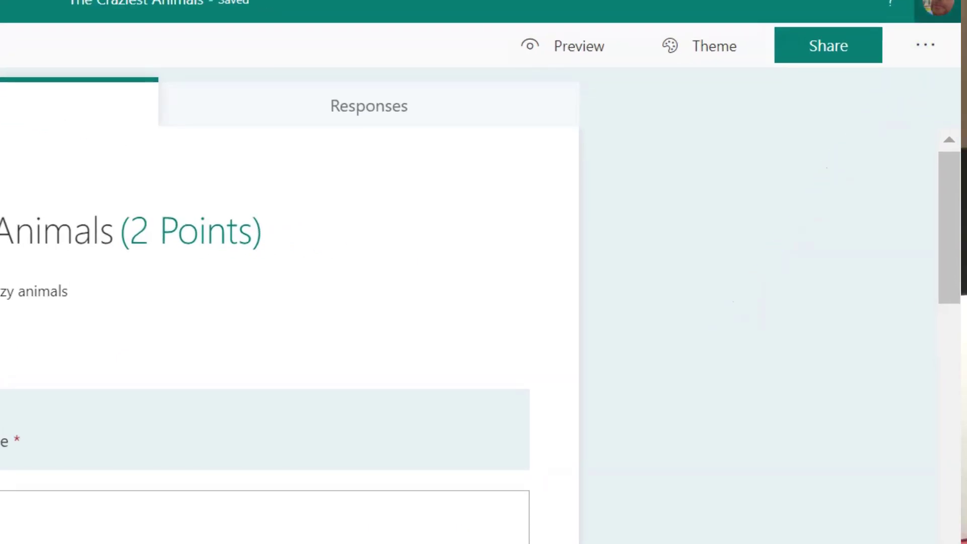
pyautogui.click(927, 45)
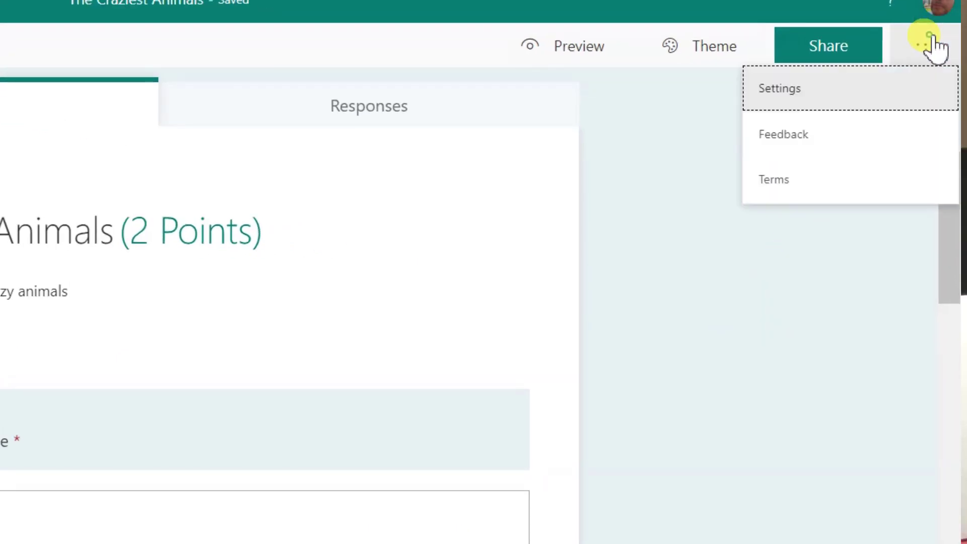
pyautogui.click(824, 96)
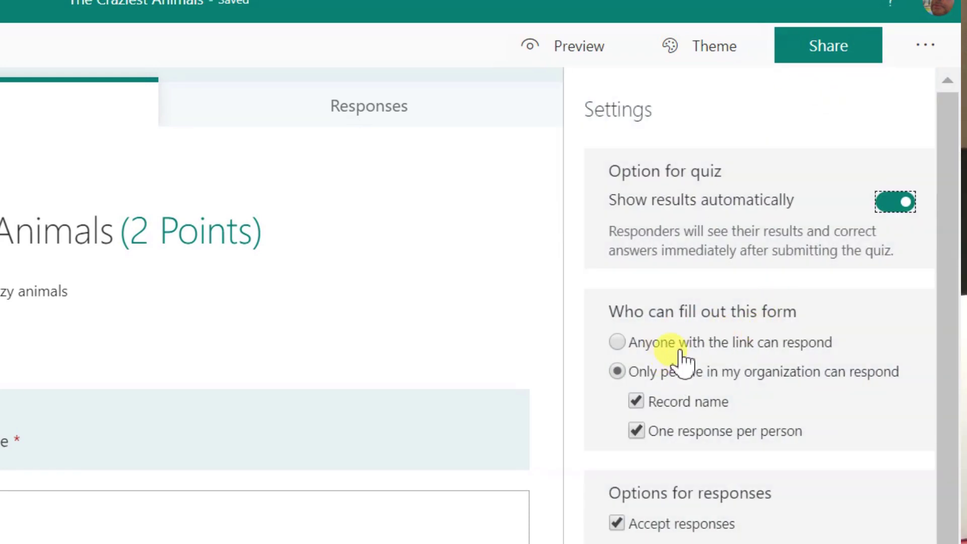
pyautogui.click(618, 343)
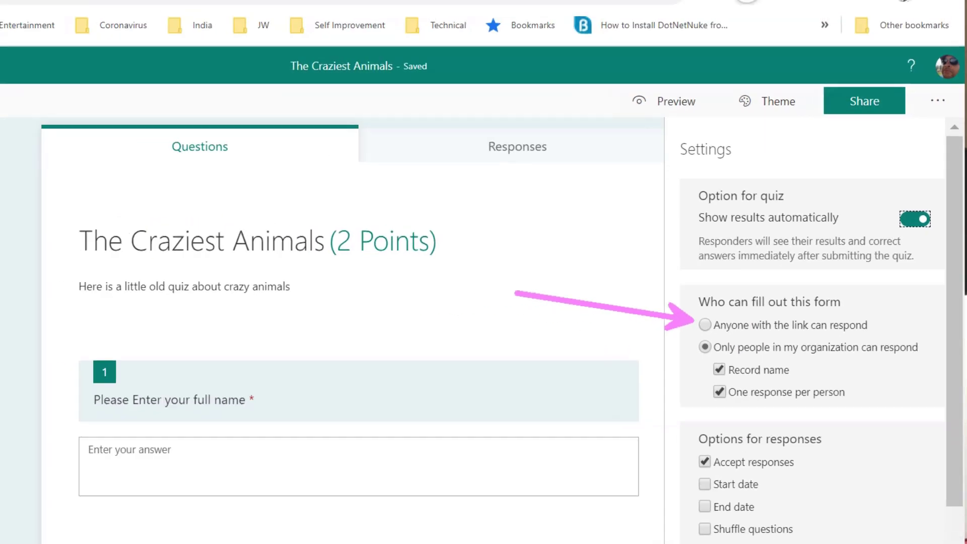
pyautogui.press('Escape')
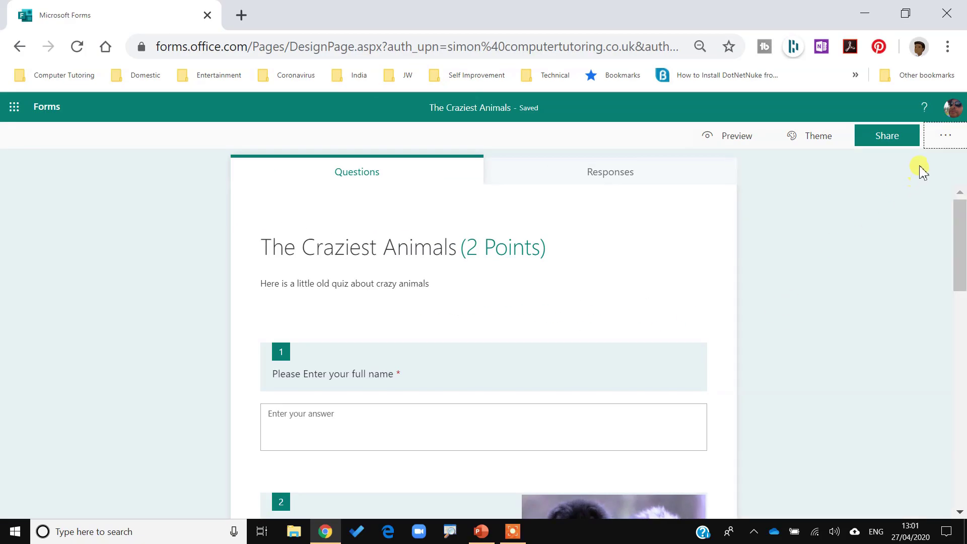
pyautogui.click(945, 135)
pyautogui.click(859, 162)
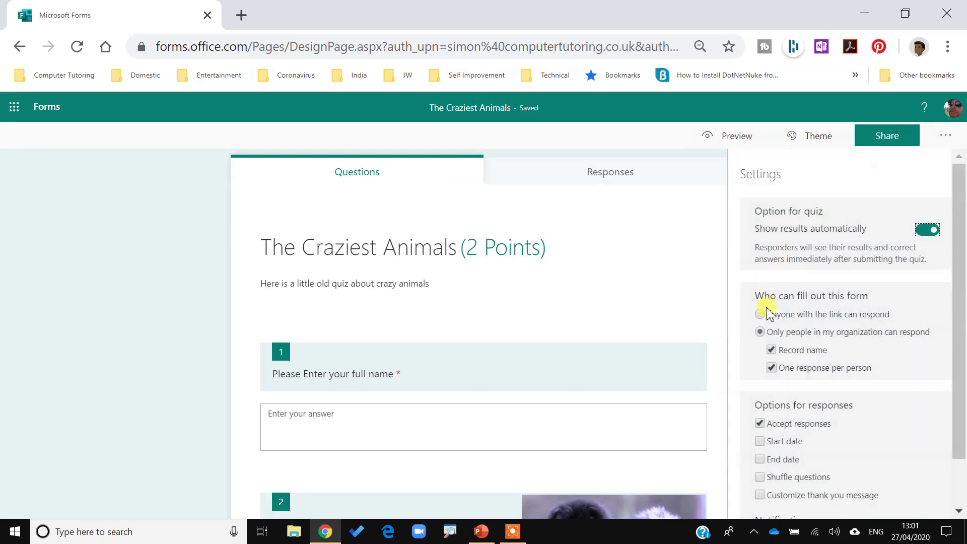
pyautogui.click(762, 314)
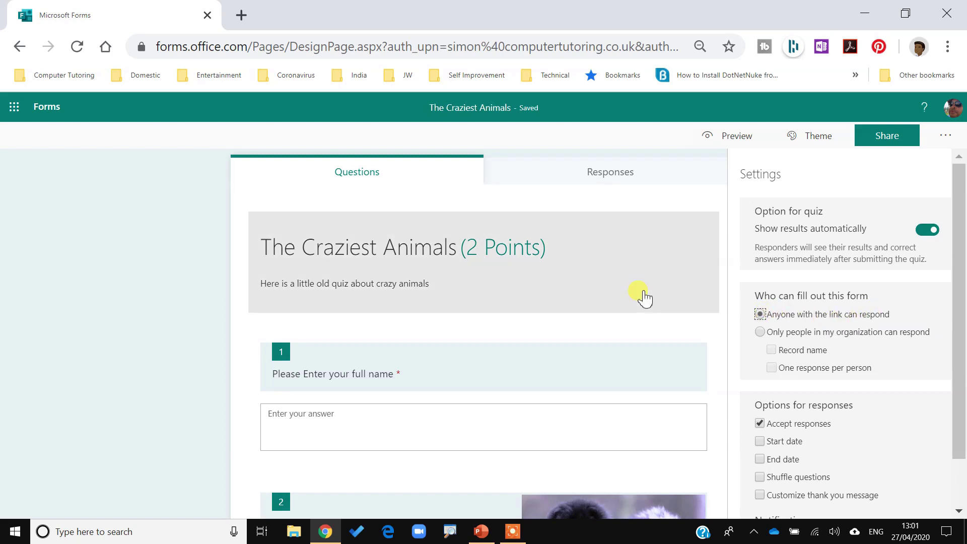
pyautogui.click(82, 267)
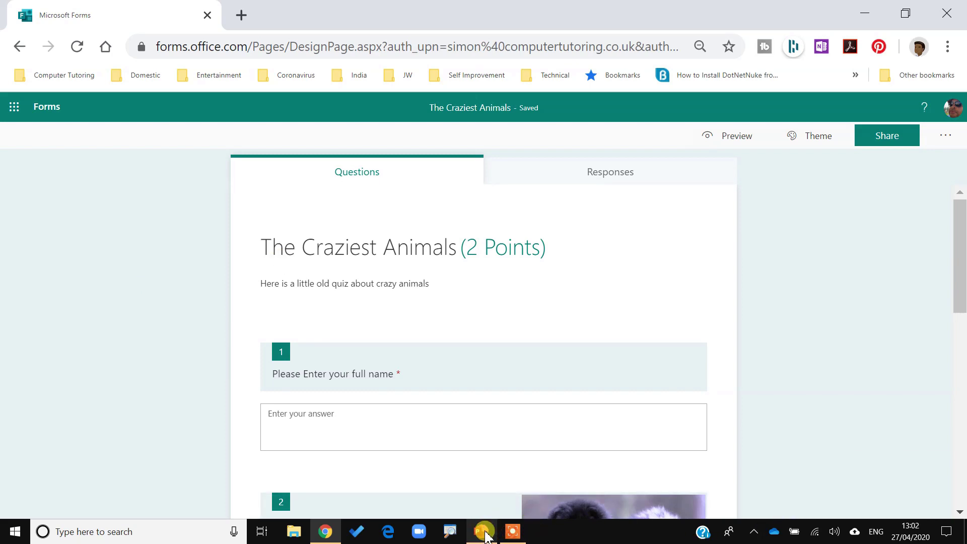
# Return to PowerPoint and reload the embedded Forms quiz on slide 4
pyautogui.moveTo(483, 529)
pyautogui.click(479, 488)
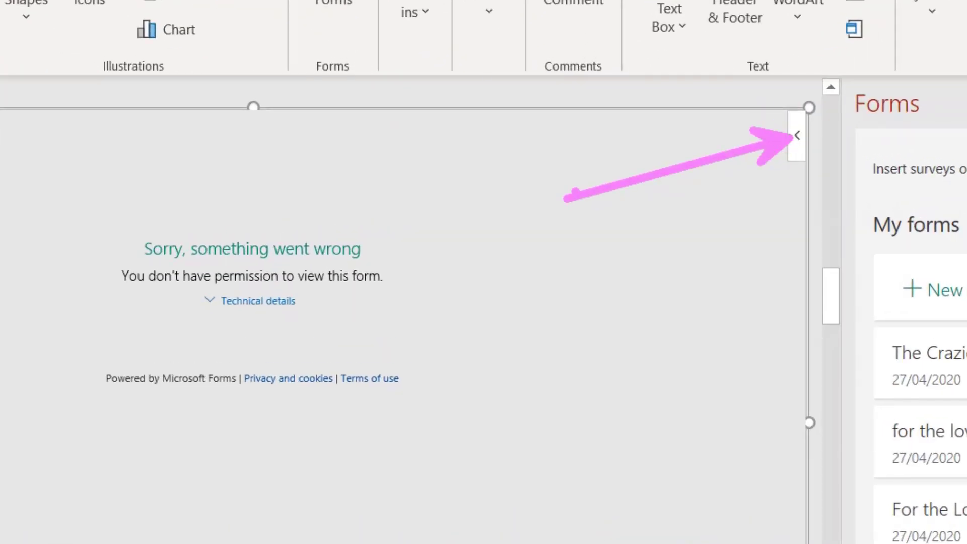
pyautogui.click(795, 134)
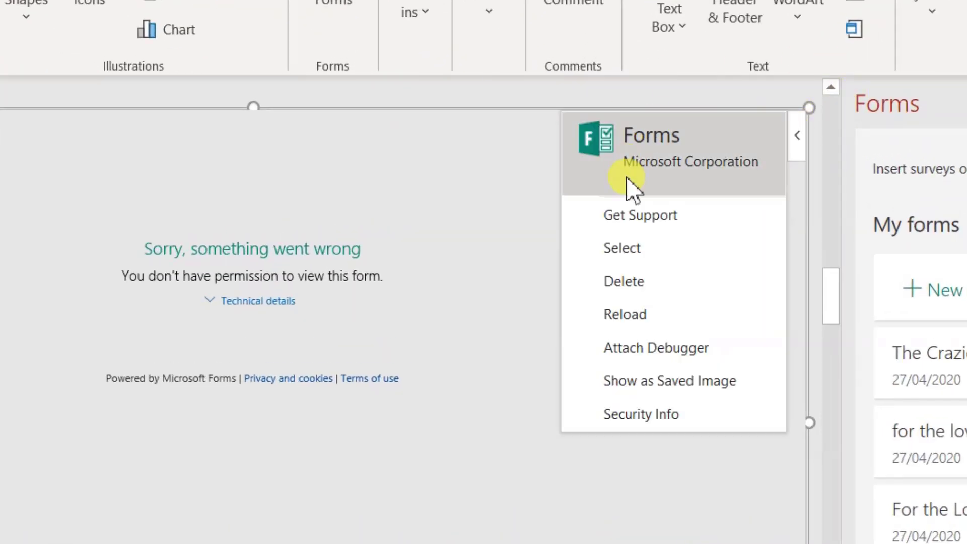
pyautogui.click(647, 315)
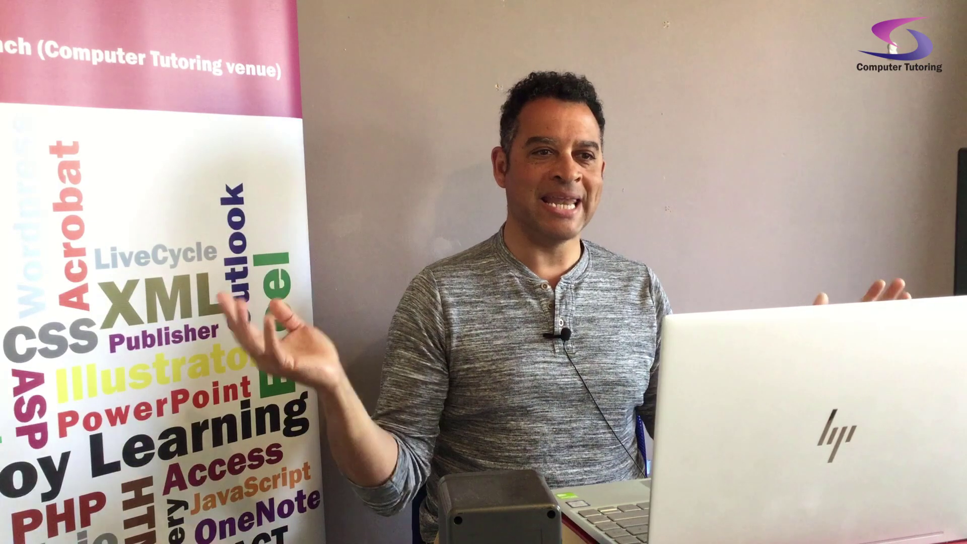